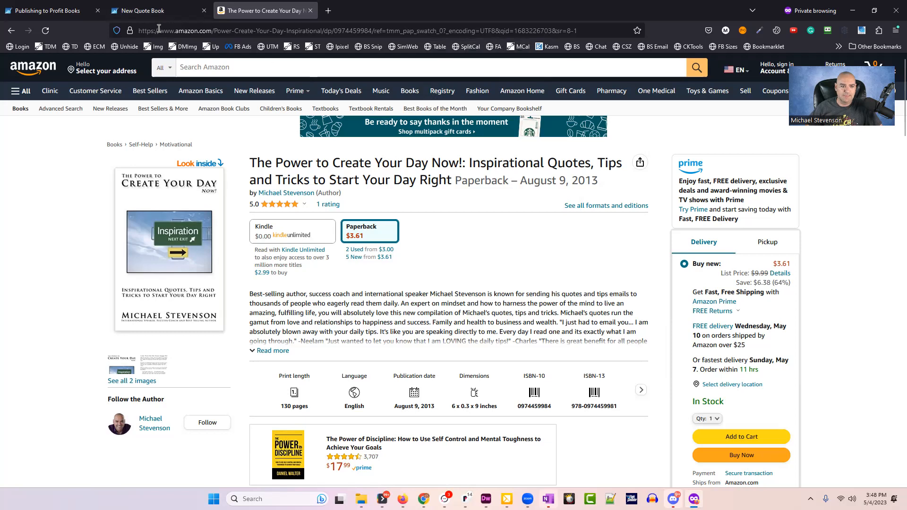
Leave the Amazon paperback page and return to the New Quote Book form tab.
{"action": "left_click", "coordinate": [167, 9]}
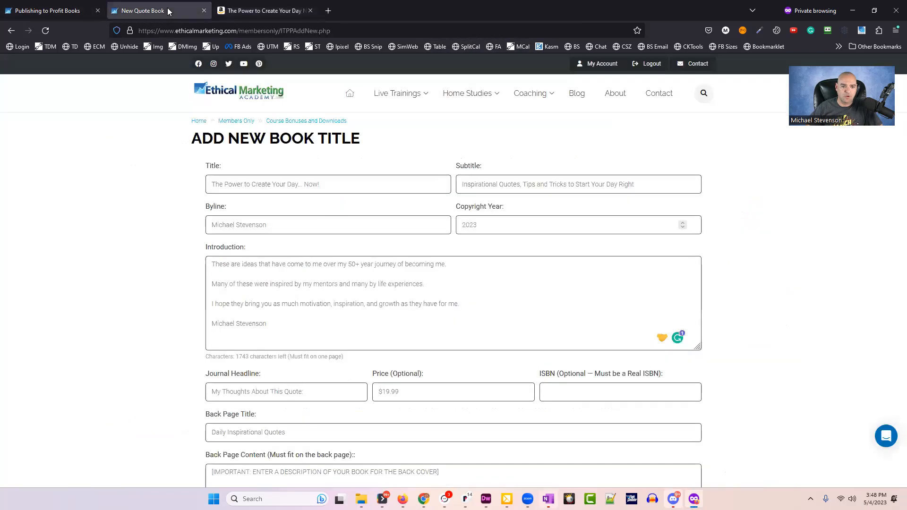
{"action": "left_click", "coordinate": [87, 11]}
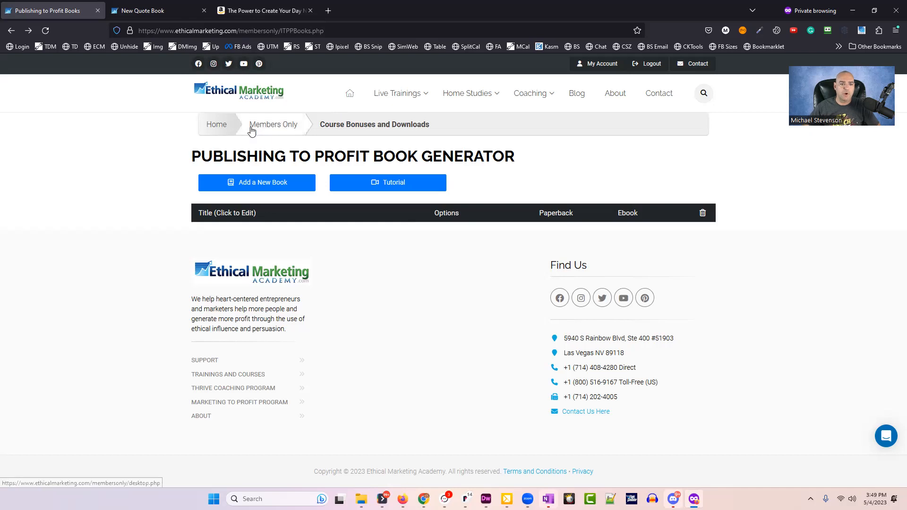
{"action": "left_click", "coordinate": [270, 130]}
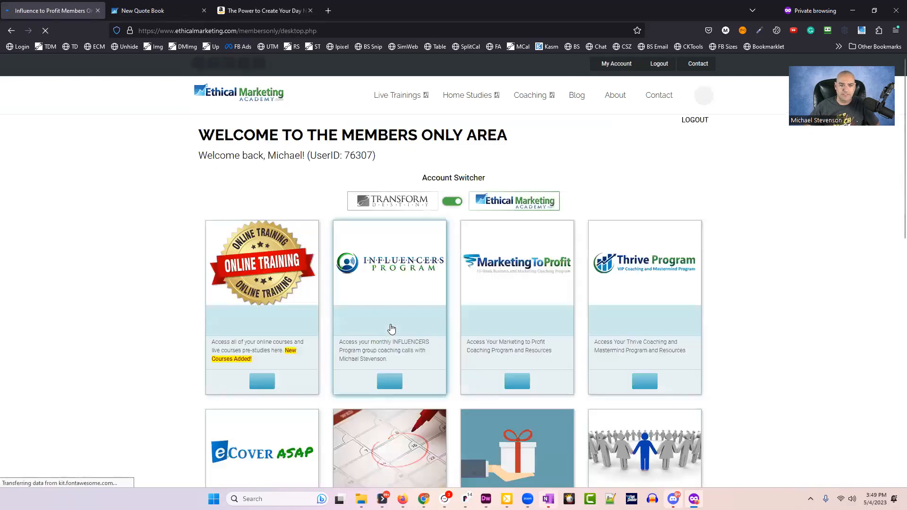
{"action": "scroll", "coordinate": [539, 299], "scroll_direction": "down", "scroll_amount": 5}
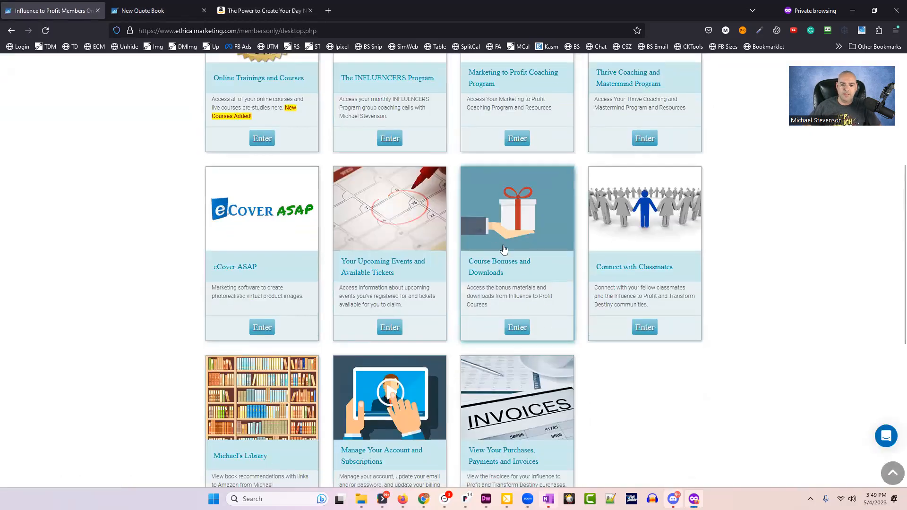
{"action": "left_click", "coordinate": [521, 229]}
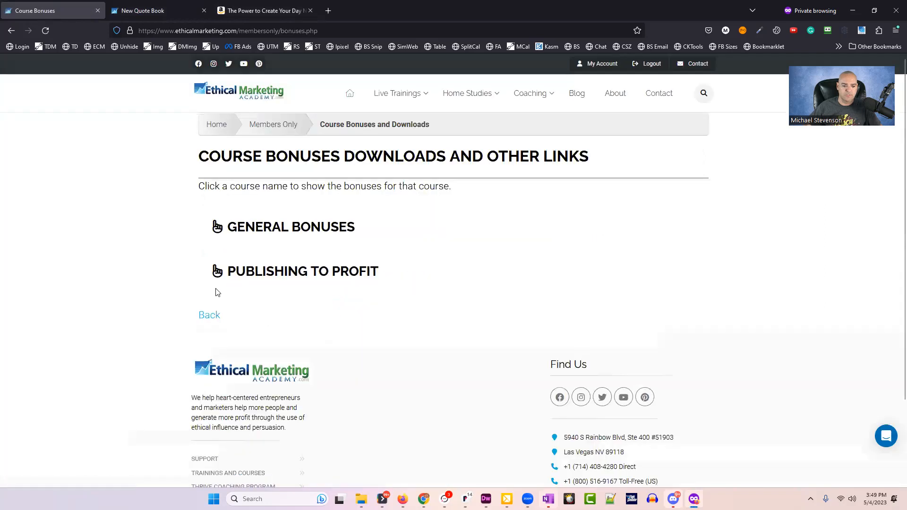
{"action": "scroll", "coordinate": [96, 269], "scroll_direction": "down", "scroll_amount": 1}
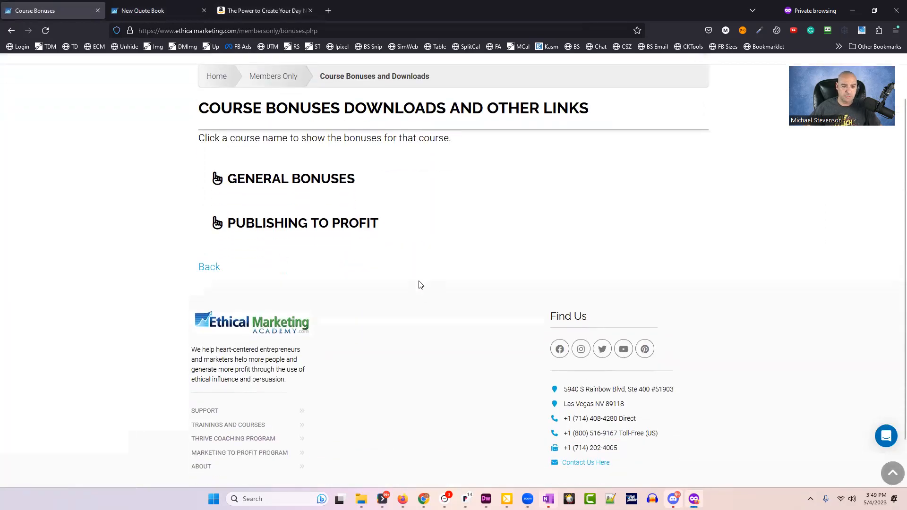
{"action": "left_click", "coordinate": [291, 231]}
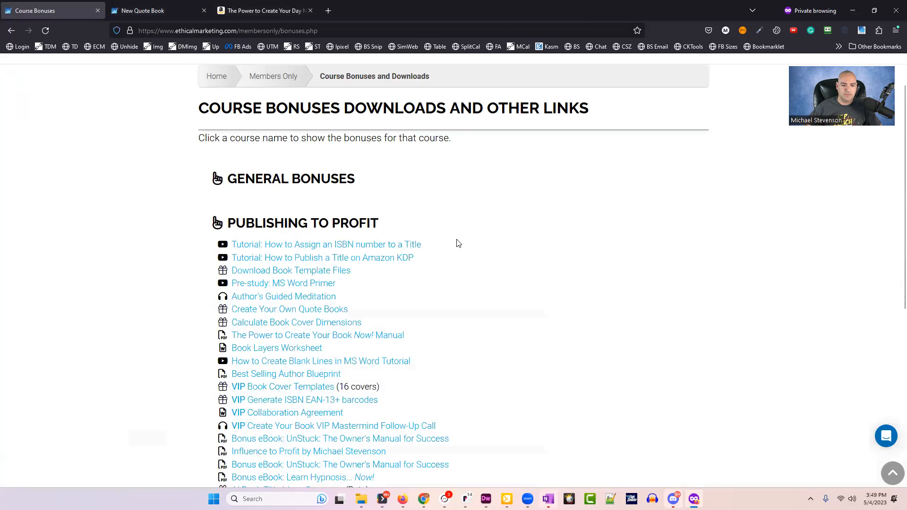
{"action": "scroll", "coordinate": [473, 293], "scroll_direction": "down", "scroll_amount": 3}
{"action": "scroll", "coordinate": [471, 294], "scroll_direction": "up", "scroll_amount": 1}
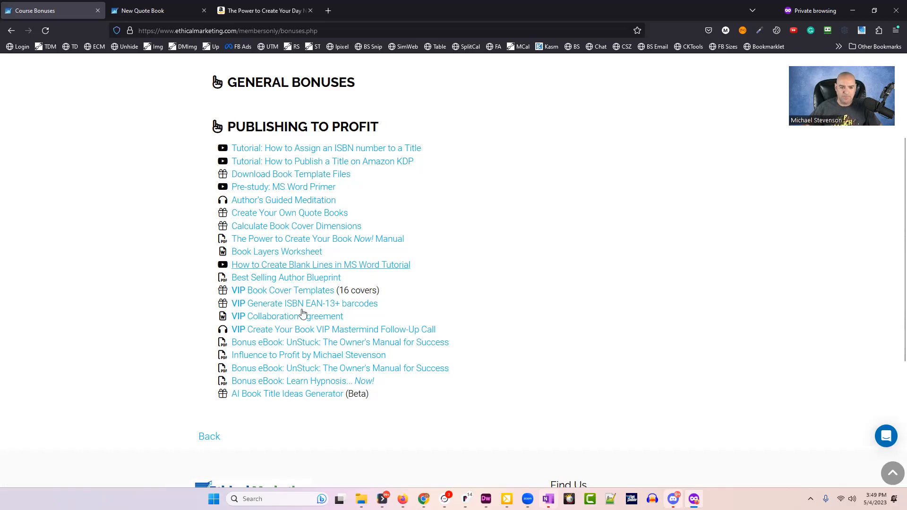
{"action": "left_click", "coordinate": [328, 215]}
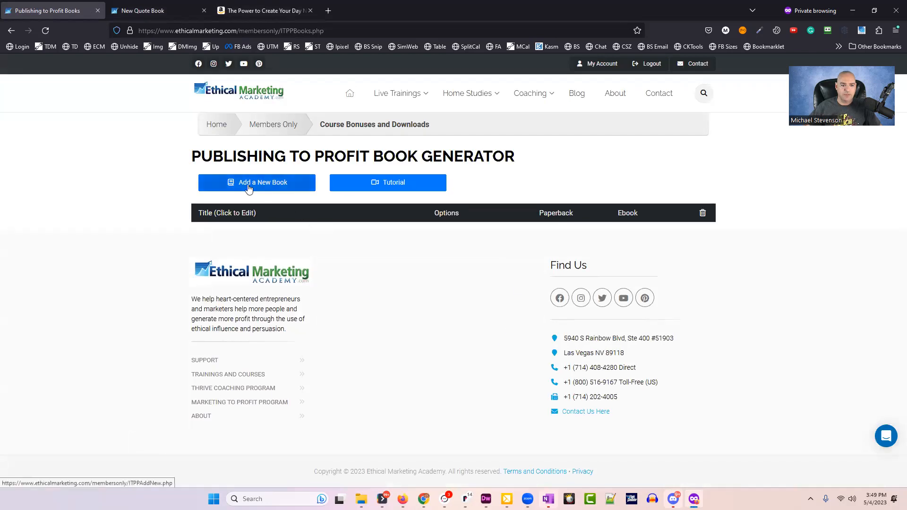
{"action": "left_click", "coordinate": [142, 10]}
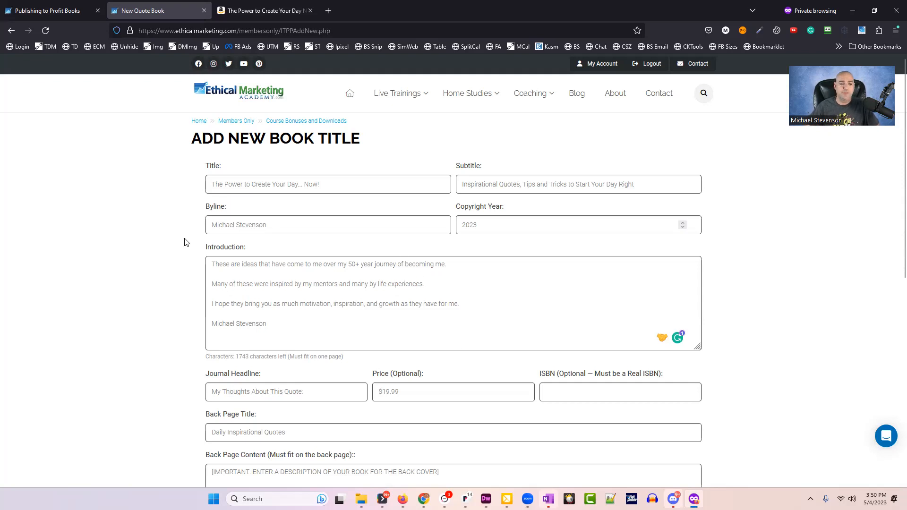
Look over the quote book's title and subtitle, then return to the Publishing to Profit Books page.
{"action": "scroll", "coordinate": [165, 258], "scroll_direction": "down", "scroll_amount": 1}
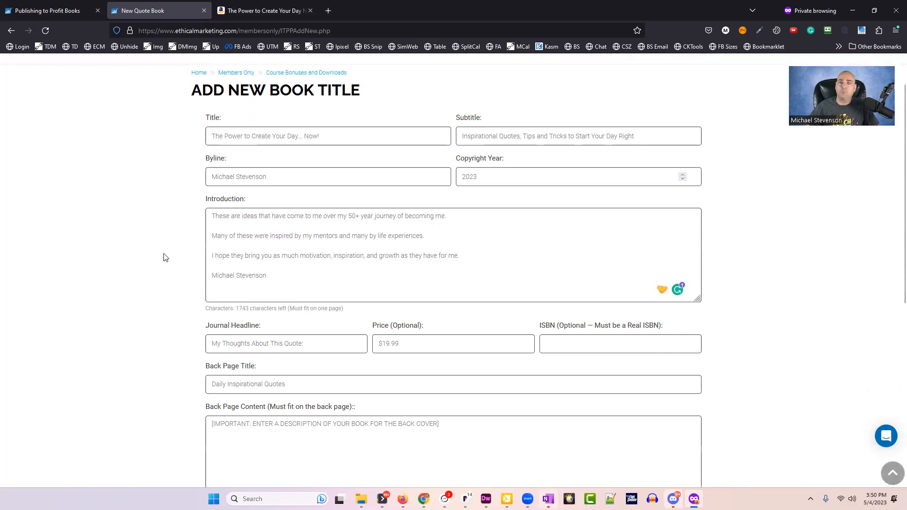
{"action": "scroll", "coordinate": [171, 236], "scroll_direction": "up", "scroll_amount": 1}
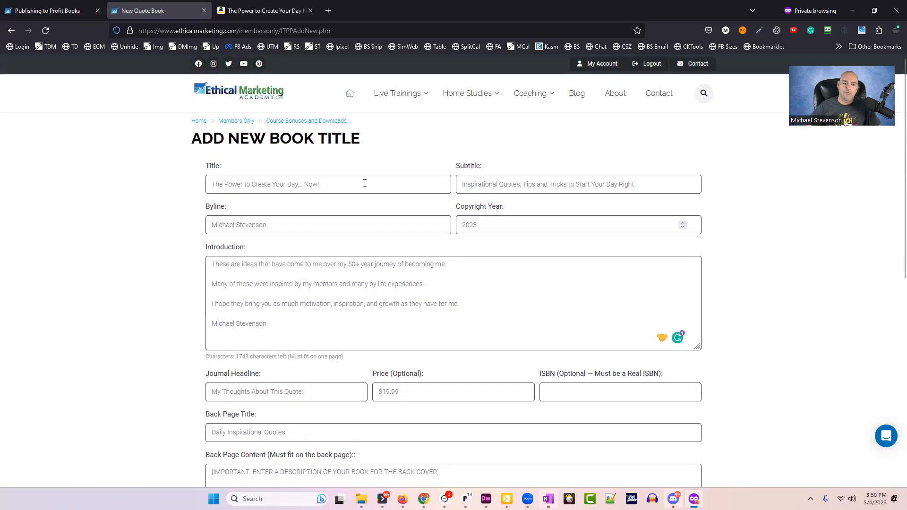
{"action": "left_click_drag", "start_coordinate": [364, 182], "coordinate": [145, 177]}
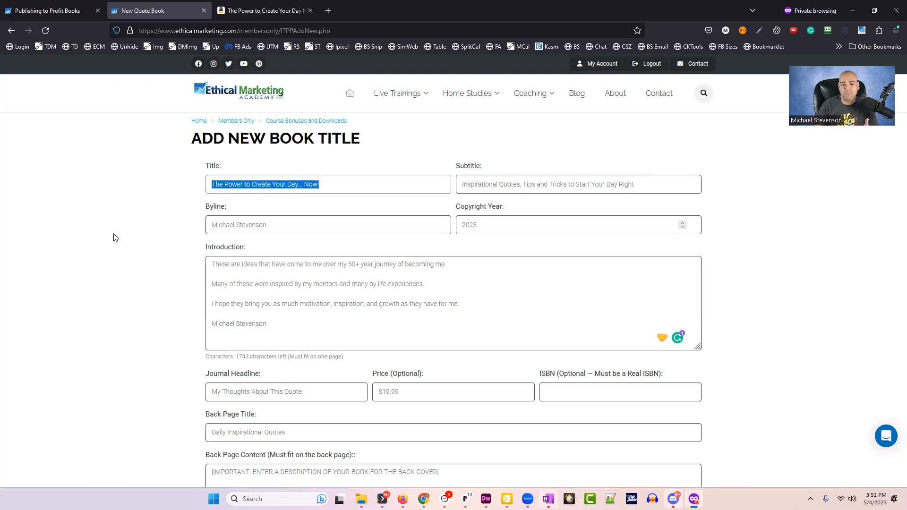
{"action": "left_click", "coordinate": [356, 186]}
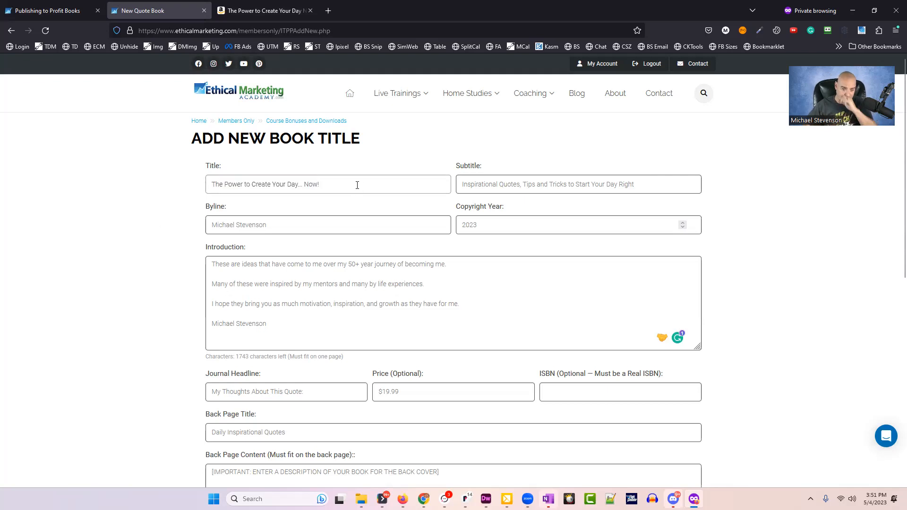
{"action": "left_click_drag", "start_coordinate": [357, 185], "coordinate": [200, 151]}
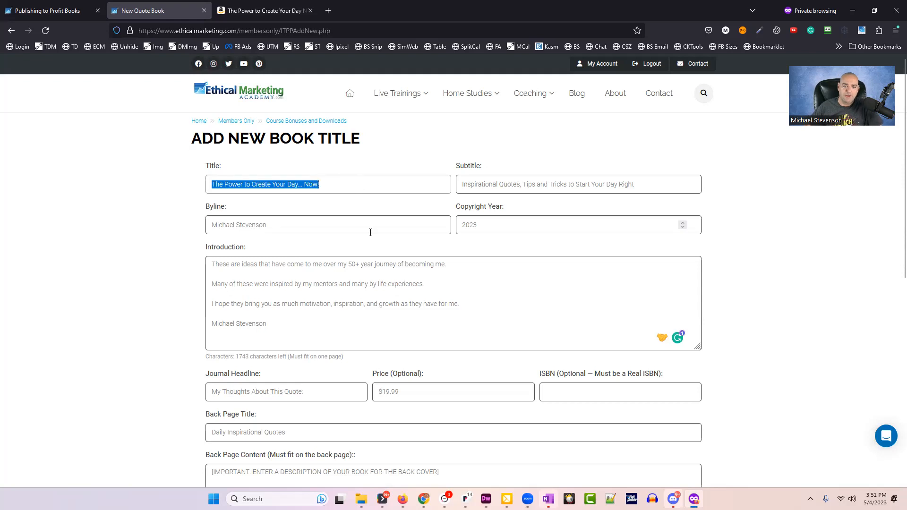
{"action": "left_click_drag", "start_coordinate": [647, 184], "coordinate": [414, 178]}
{"action": "right_click", "coordinate": [389, 207]}
{"action": "left_click_drag", "start_coordinate": [689, 189], "coordinate": [409, 181]}
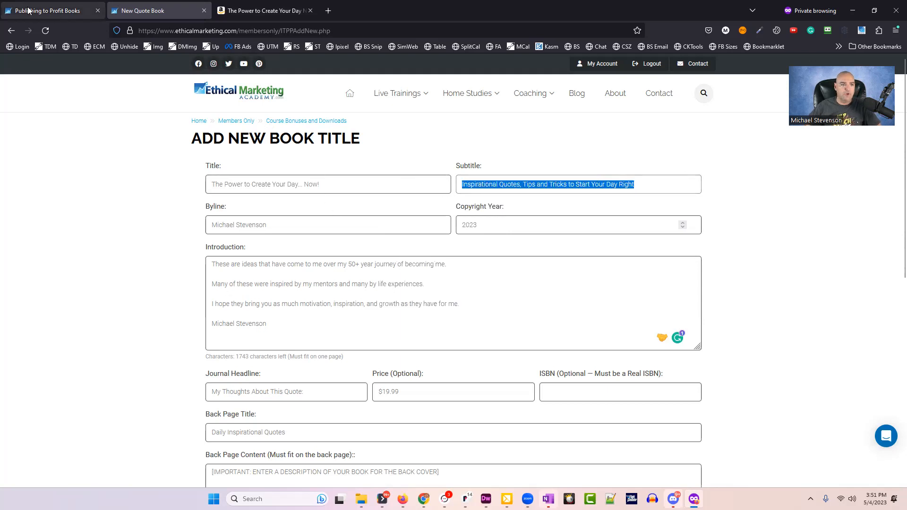
{"action": "left_click", "coordinate": [41, 13]}
Open the AI Book Title Ideas Generator from the course bonuses with Titles and Subtitles selected.
{"action": "left_click", "coordinate": [11, 30]}
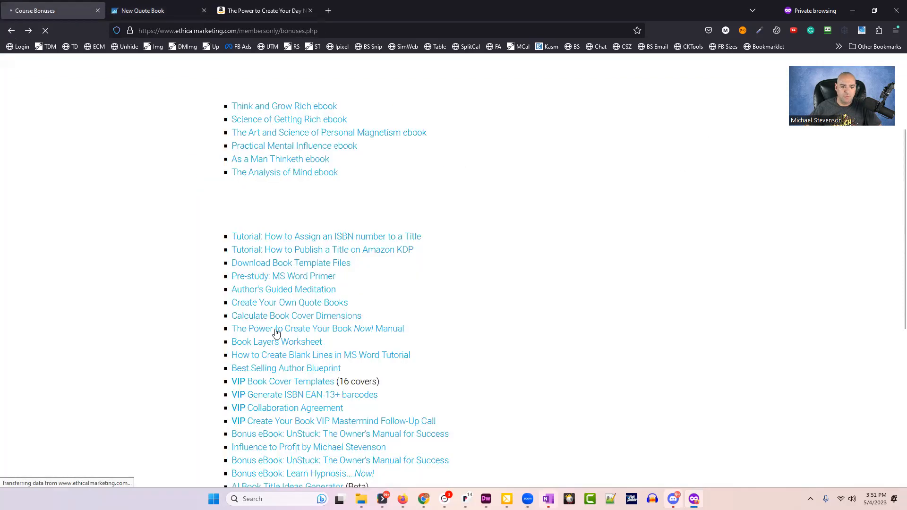
{"action": "left_click", "coordinate": [298, 174]}
{"action": "scroll", "coordinate": [303, 212], "scroll_direction": "down", "scroll_amount": 3}
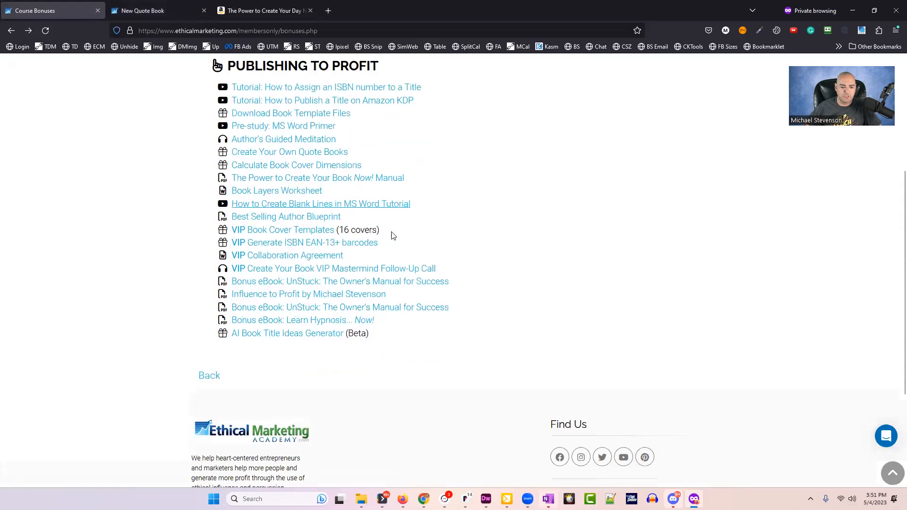
{"action": "left_click", "coordinate": [320, 301]}
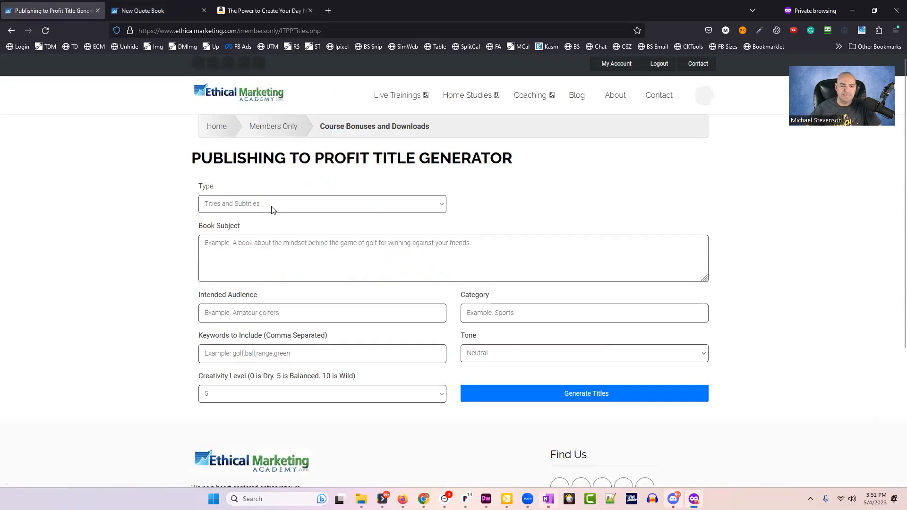
{"action": "left_click", "coordinate": [290, 209]}
{"action": "left_click", "coordinate": [287, 215]}
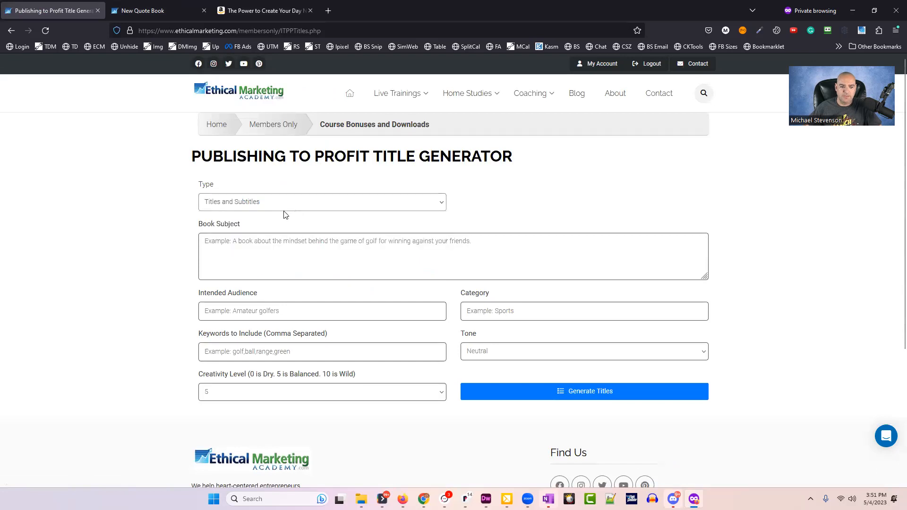
Describe a teen quote book on staying positive and motivated: audience Teenagers, motivation category, keyword Teen.
{"action": "left_click", "coordinate": [597, 237]}
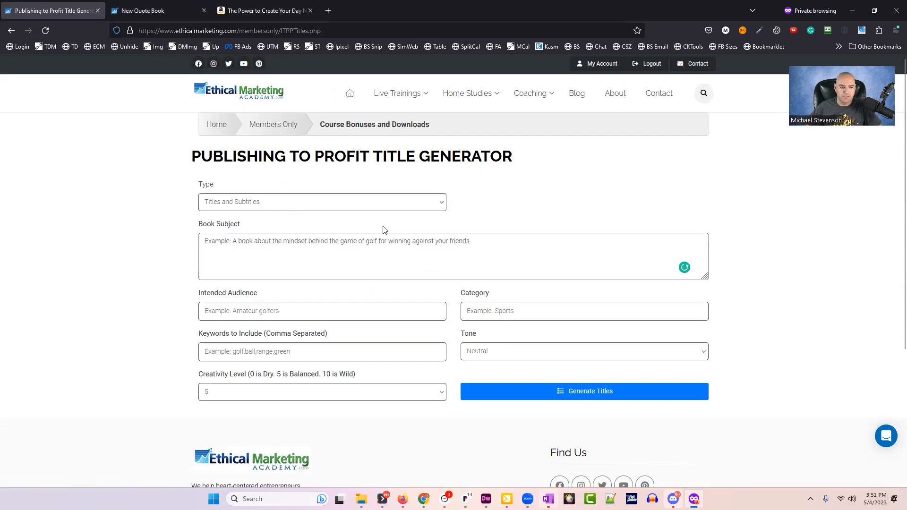
{"action": "type", "text": "A quote book for teenag"}
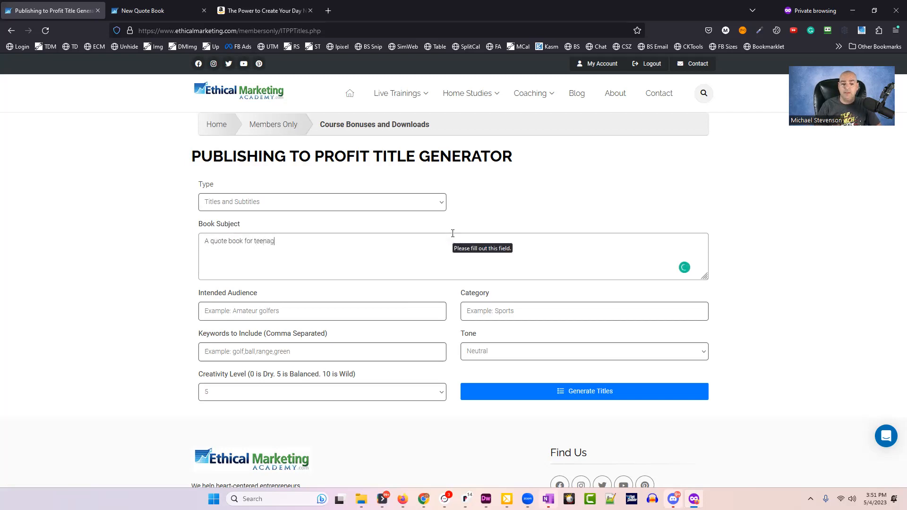
{"action": "type", "text": "ers aboput ut how to stay positiv"}
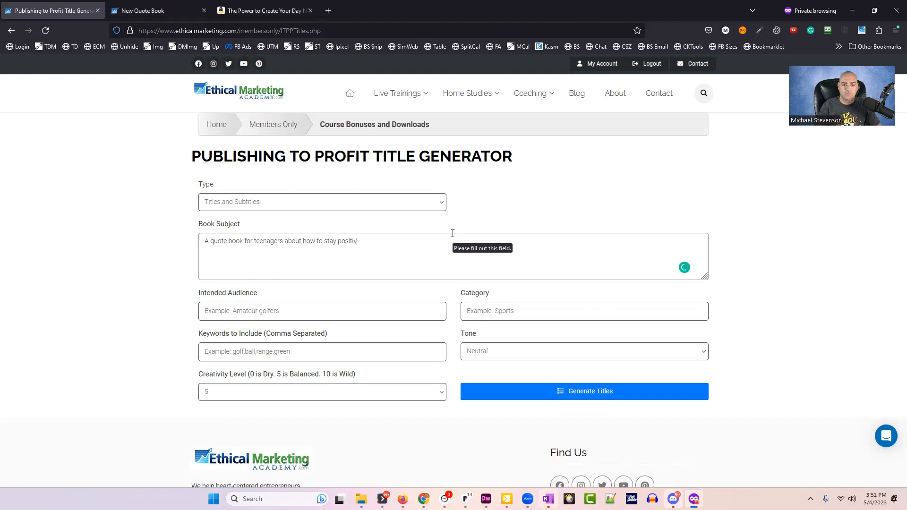
{"action": "type", "text": "e and mtiivated"}
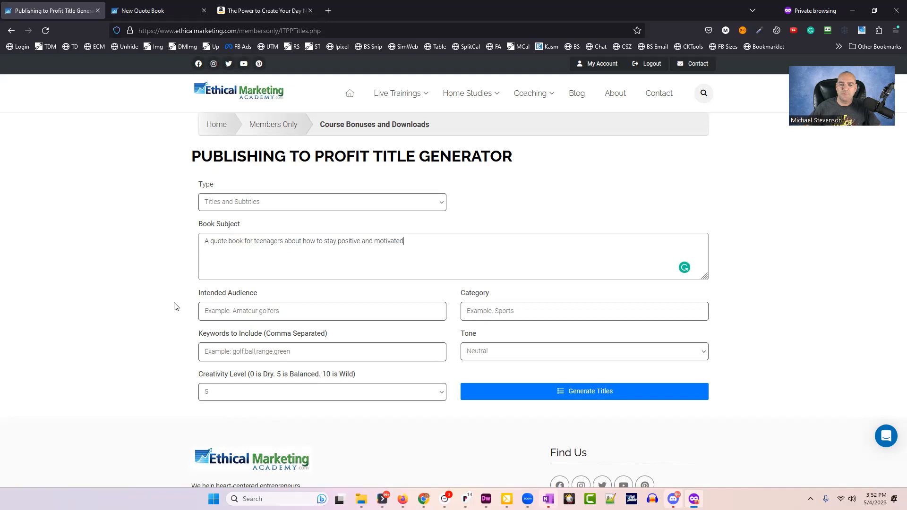
{"action": "left_click", "coordinate": [290, 305]}
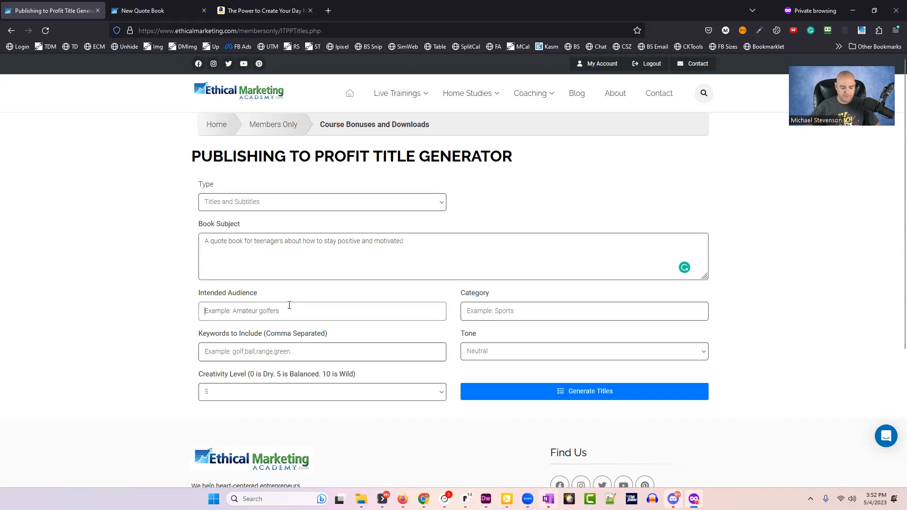
{"action": "type", "text": "Teenagers"}
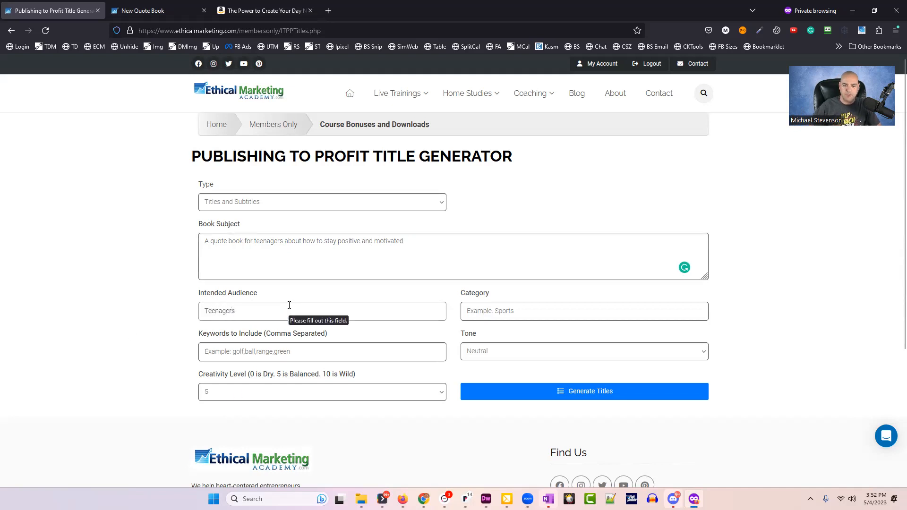
{"action": "left_click", "coordinate": [487, 310]}
{"action": "type", "text": "Motovat"}
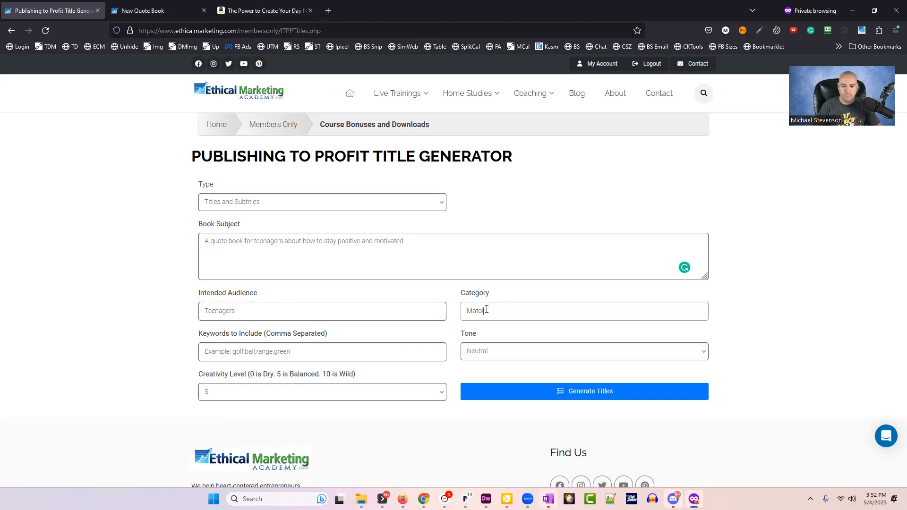
{"action": "type", "text": "ational"}
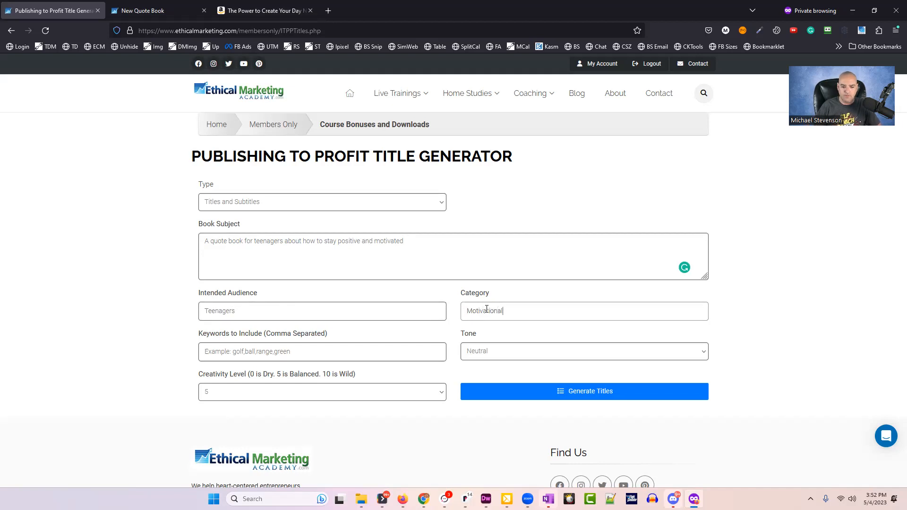
{"action": "key", "text": "Tab"}
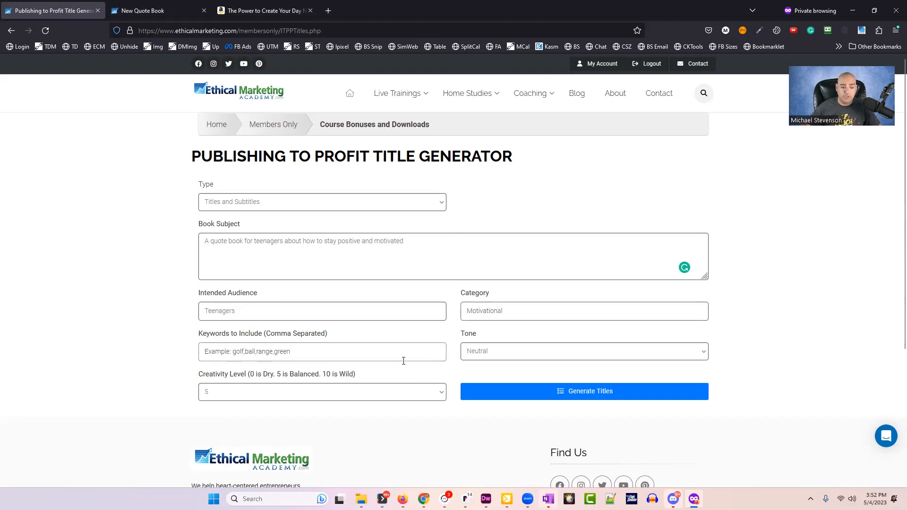
{"action": "type", "text": "Teen"}
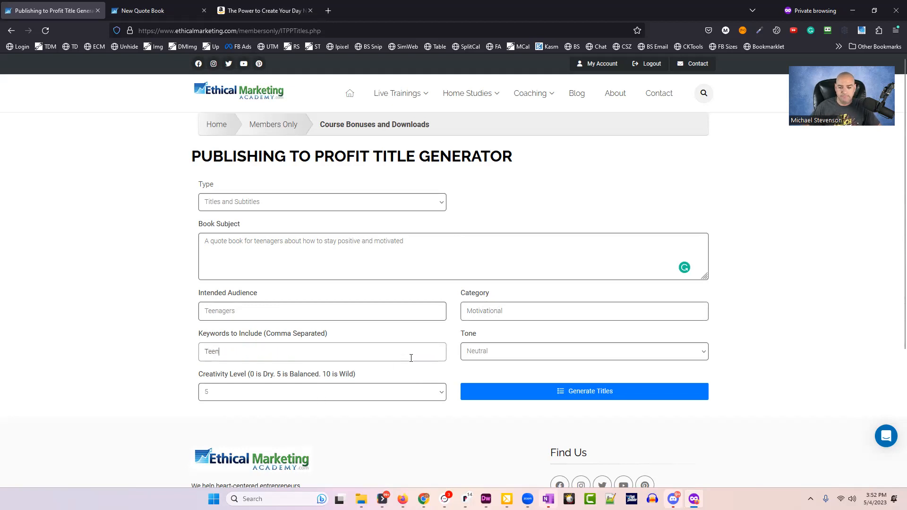
Set the tone to Nurturing and the creativity level to 7.
{"action": "left_click", "coordinate": [493, 352]}
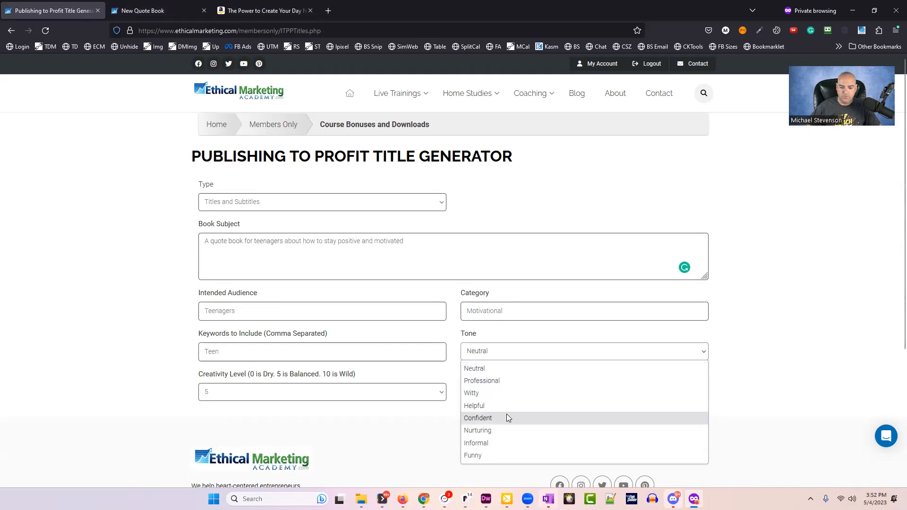
{"action": "left_click", "coordinate": [504, 429]}
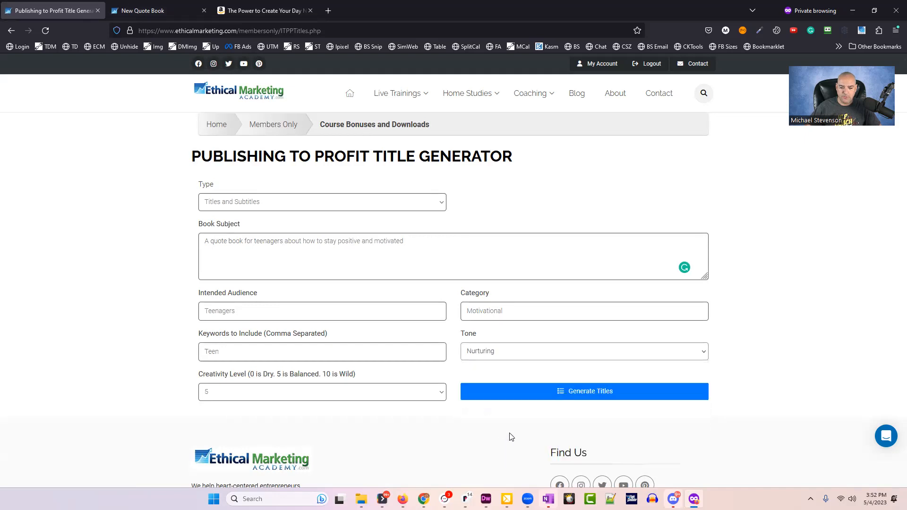
{"action": "left_click", "coordinate": [268, 393]}
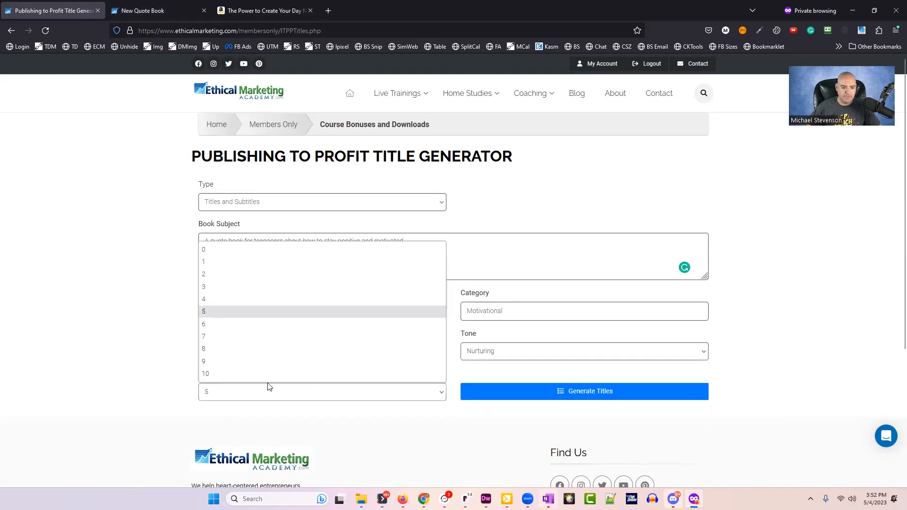
{"action": "left_click", "coordinate": [233, 338]}
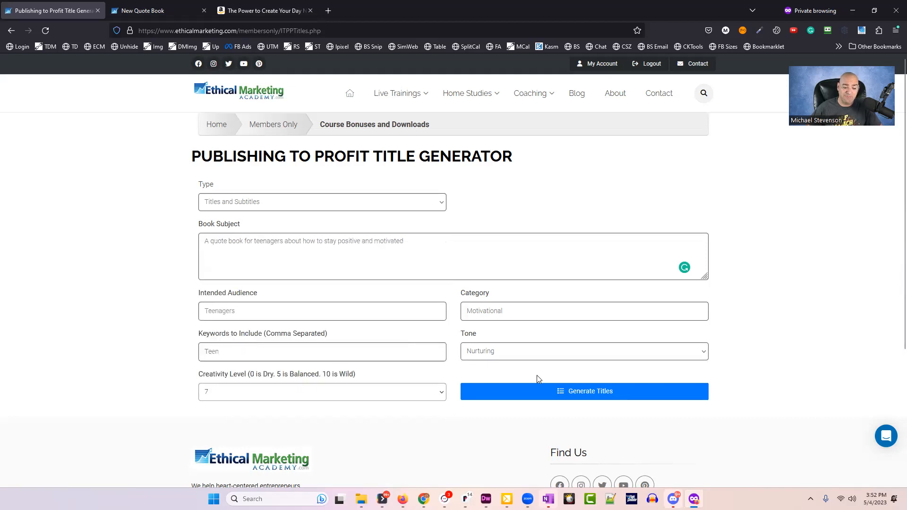
Generate ten teen quote-book title ideas, read through them, and return to the New Quote Book form.
{"action": "left_click", "coordinate": [594, 395]}
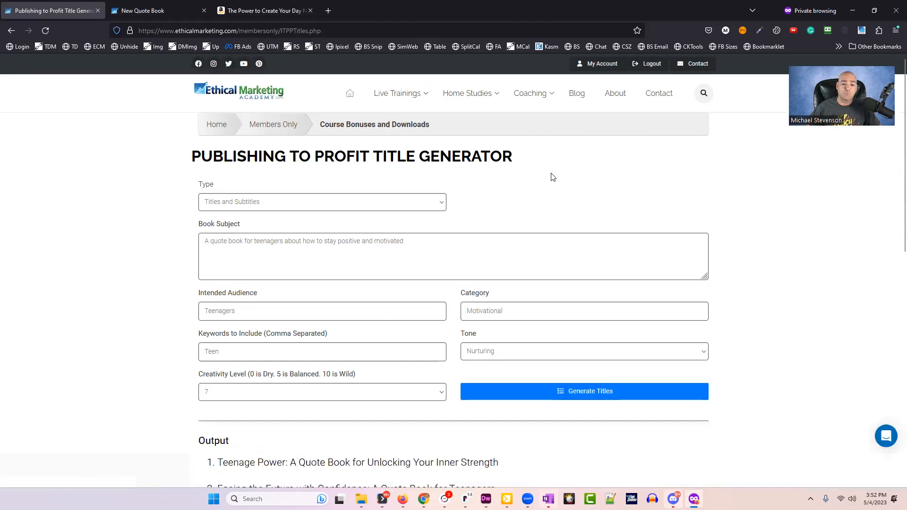
{"action": "scroll", "coordinate": [184, 222], "scroll_direction": "down", "scroll_amount": 6}
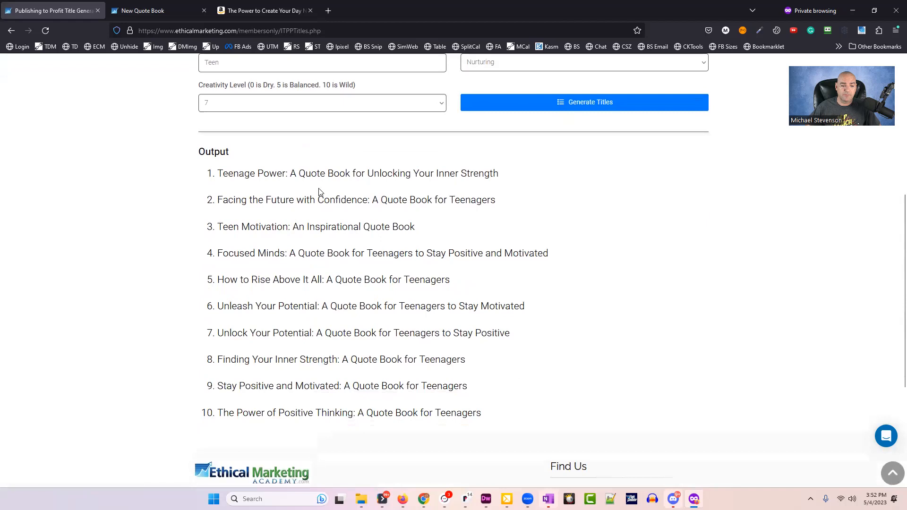
{"action": "left_click_drag", "start_coordinate": [223, 174], "coordinate": [513, 178]}
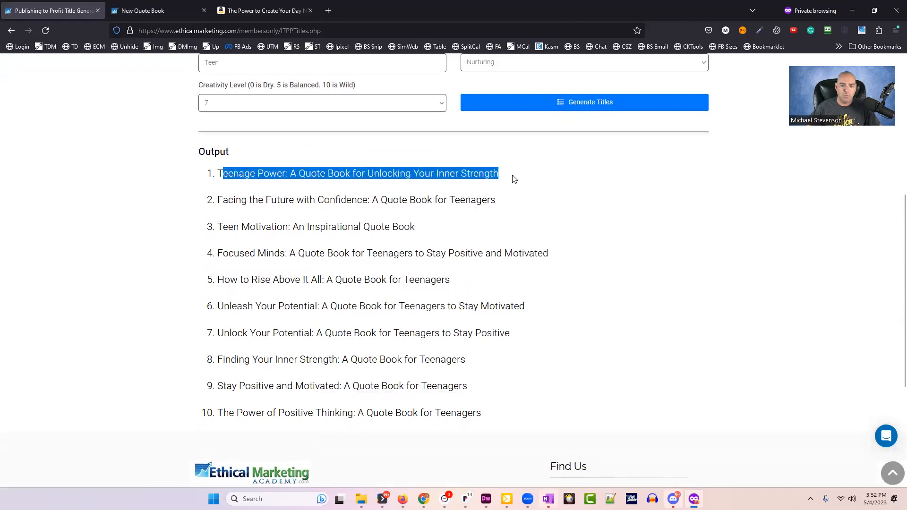
{"action": "left_click", "coordinate": [572, 204]}
{"action": "left_click_drag", "start_coordinate": [223, 200], "coordinate": [519, 209]}
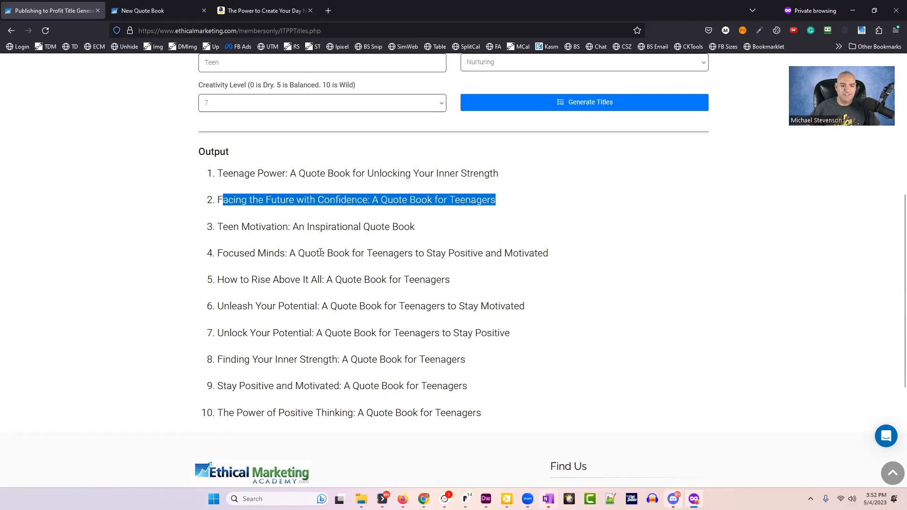
{"action": "left_click_drag", "start_coordinate": [239, 227], "coordinate": [510, 233]}
{"action": "left_click_drag", "start_coordinate": [217, 253], "coordinate": [555, 403]}
{"action": "left_click", "coordinate": [553, 402]}
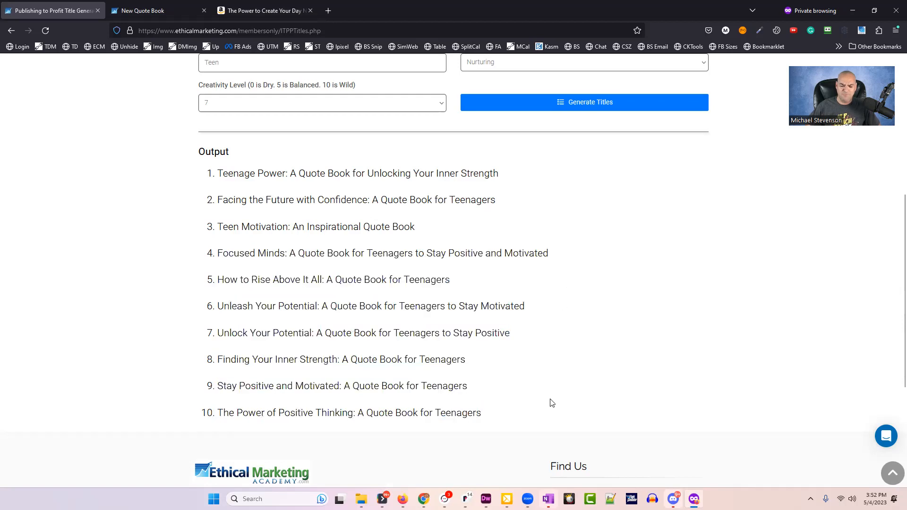
{"action": "left_click_drag", "start_coordinate": [245, 431], "coordinate": [542, 429]}
{"action": "left_click", "coordinate": [544, 429]}
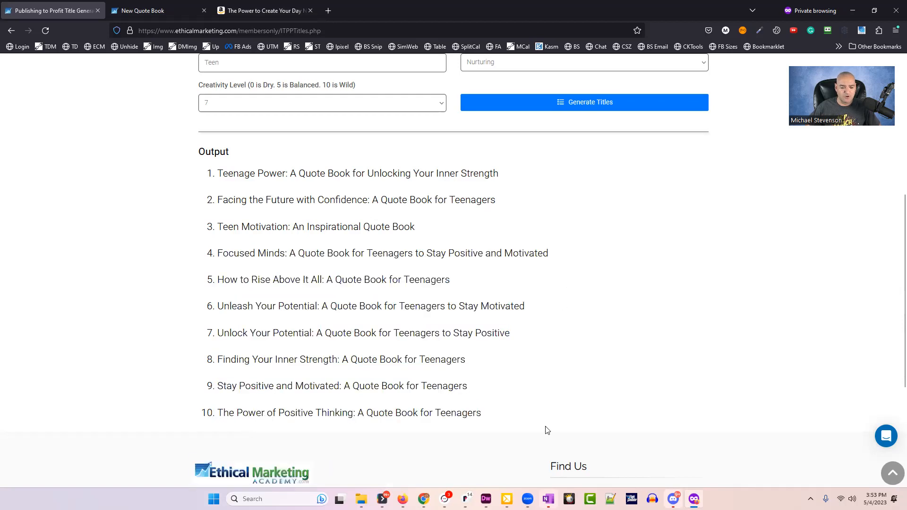
{"action": "scroll", "coordinate": [352, 391], "scroll_direction": "up", "scroll_amount": 6}
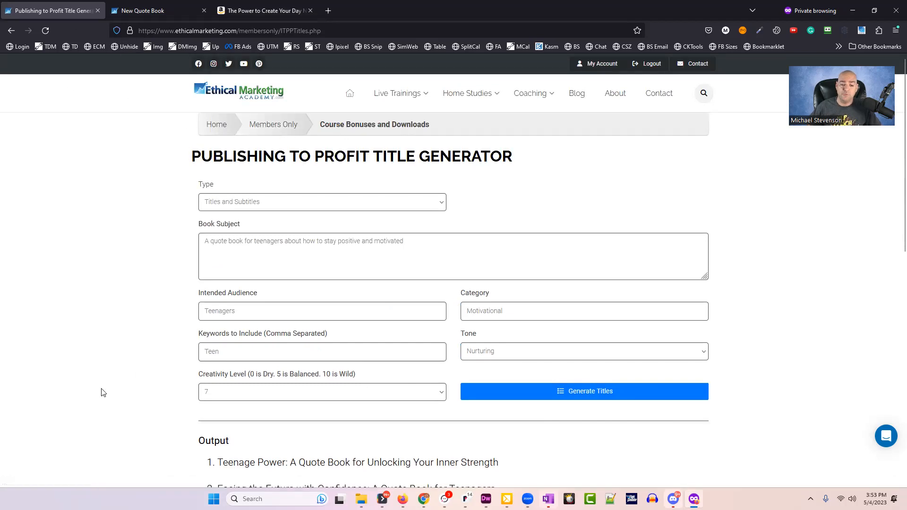
{"action": "left_click", "coordinate": [152, 14]}
Check the byline and the copyright year 2023 on the book form.
{"action": "left_click", "coordinate": [661, 184]}
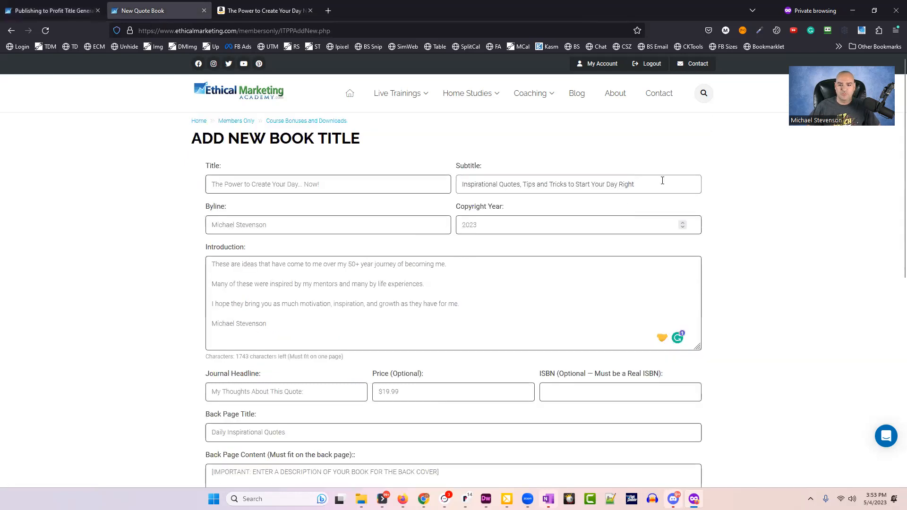
{"action": "left_click_drag", "start_coordinate": [303, 226], "coordinate": [182, 225]}
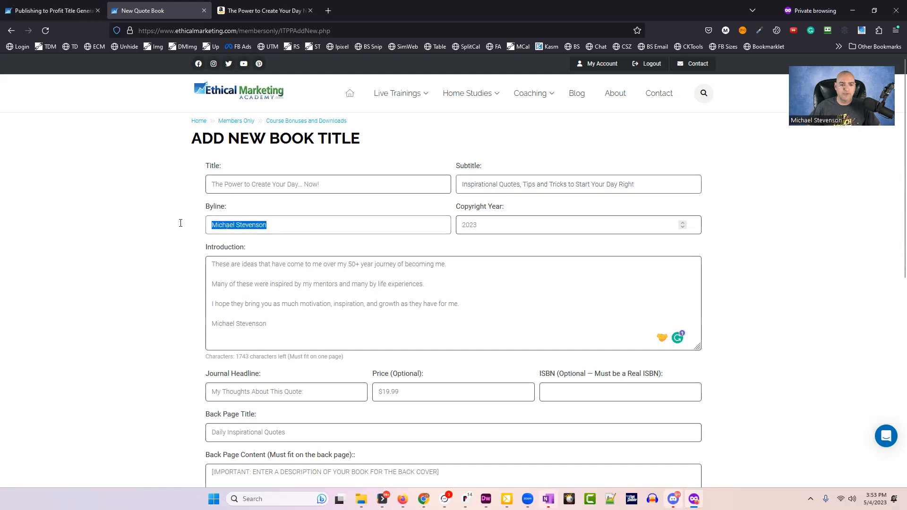
{"action": "scroll", "coordinate": [115, 259], "scroll_direction": "down", "scroll_amount": 1}
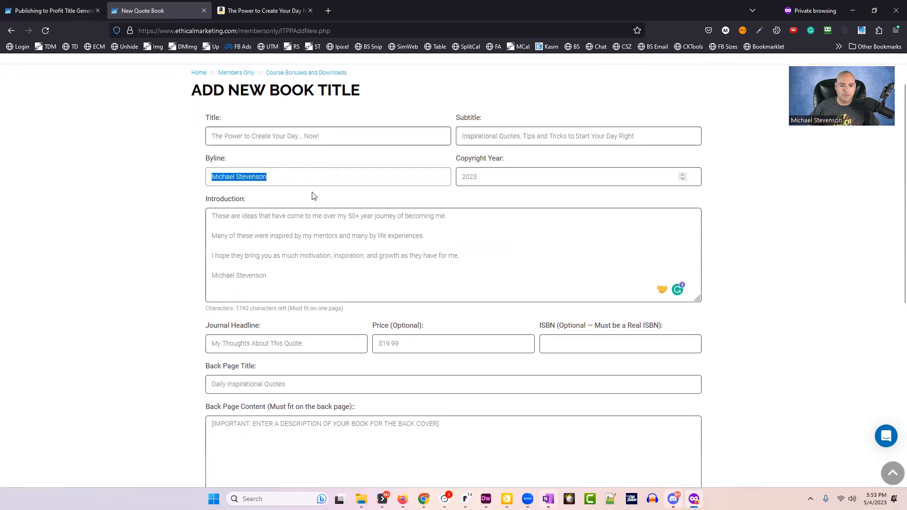
{"action": "left_click", "coordinate": [499, 175]}
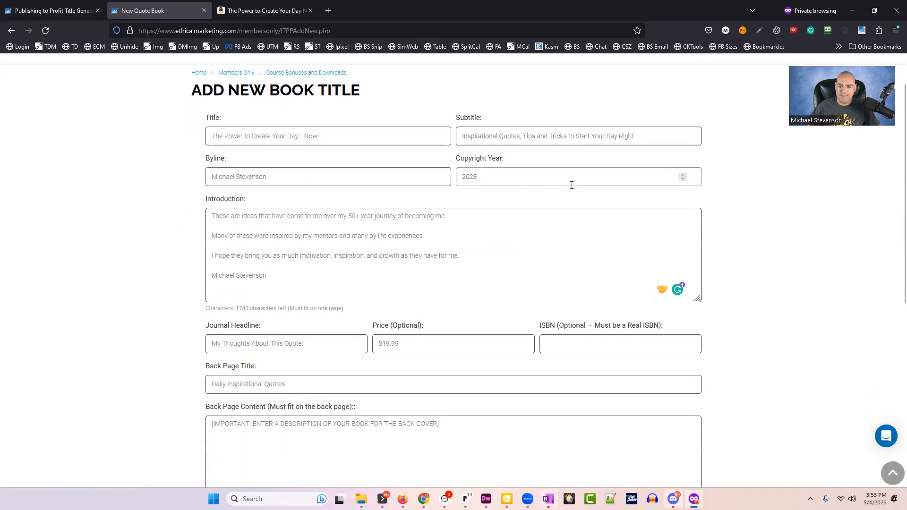
{"action": "left_click_drag", "start_coordinate": [479, 177], "coordinate": [457, 181]}
{"action": "left_click", "coordinate": [65, 214]}
Review the four-paragraph introduction text and the Back Page Content label.
{"action": "scroll", "coordinate": [132, 216], "scroll_direction": "down", "scroll_amount": 1}
{"action": "left_click_drag", "start_coordinate": [271, 229], "coordinate": [245, 196]}
{"action": "key", "text": "ctrl+a"}
{"action": "left_click", "coordinate": [281, 236]}
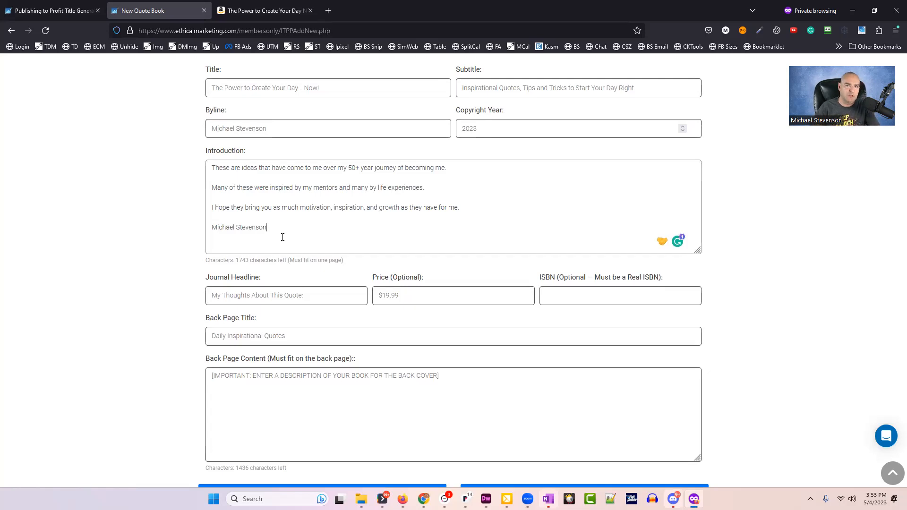
{"action": "left_click", "coordinate": [262, 212]}
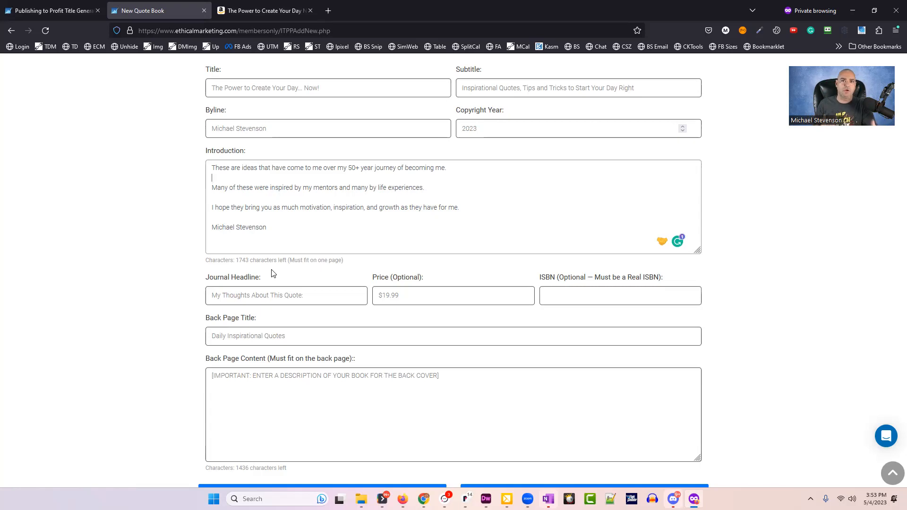
{"action": "left_click_drag", "start_coordinate": [285, 227], "coordinate": [192, 162]}
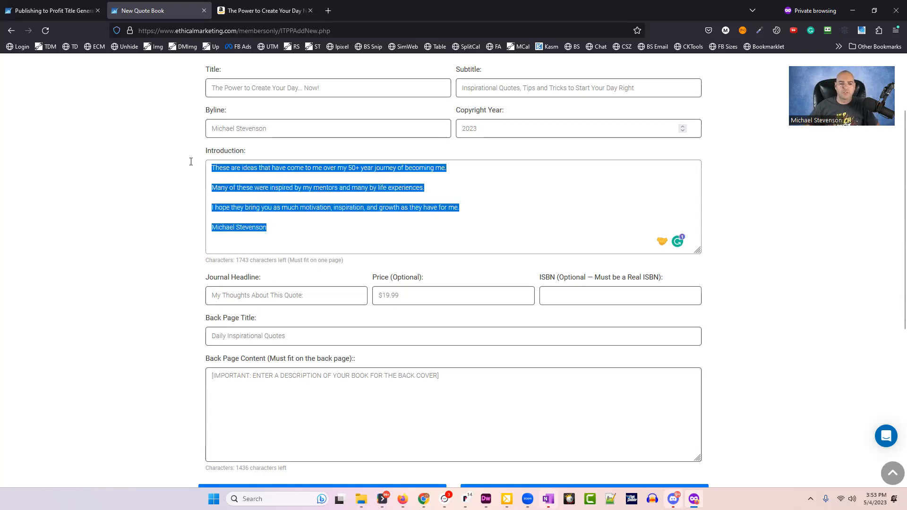
{"action": "left_click", "coordinate": [279, 188]}
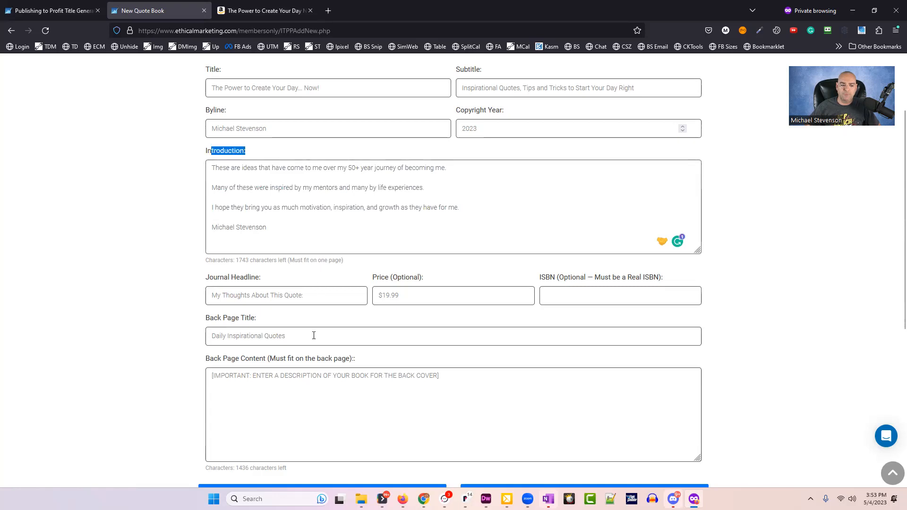
{"action": "left_click_drag", "start_coordinate": [220, 362], "coordinate": [356, 361]}
{"action": "left_click", "coordinate": [384, 362]}
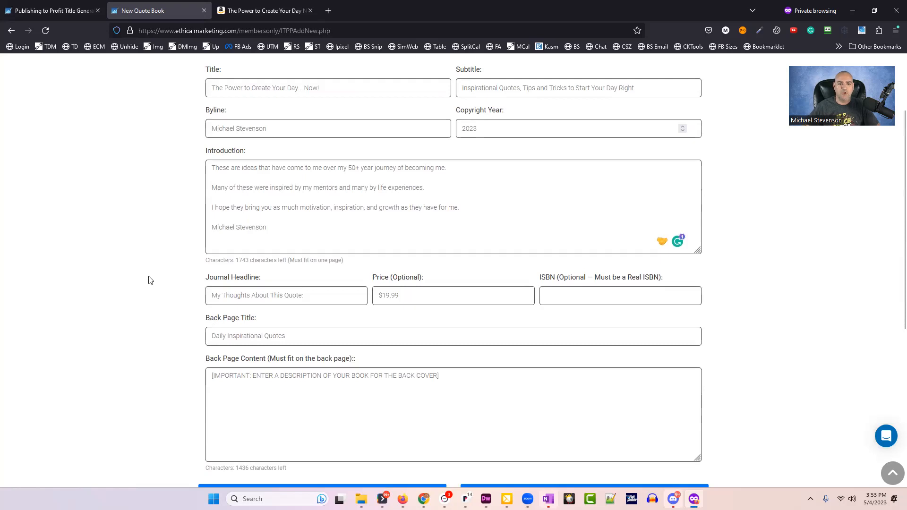
{"action": "key", "text": "ctrl+a"}
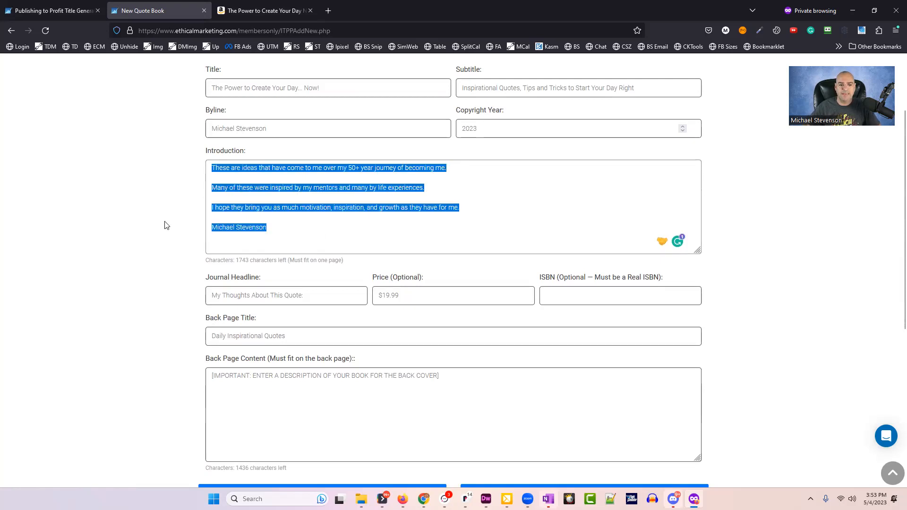
{"action": "left_click", "coordinate": [165, 226]}
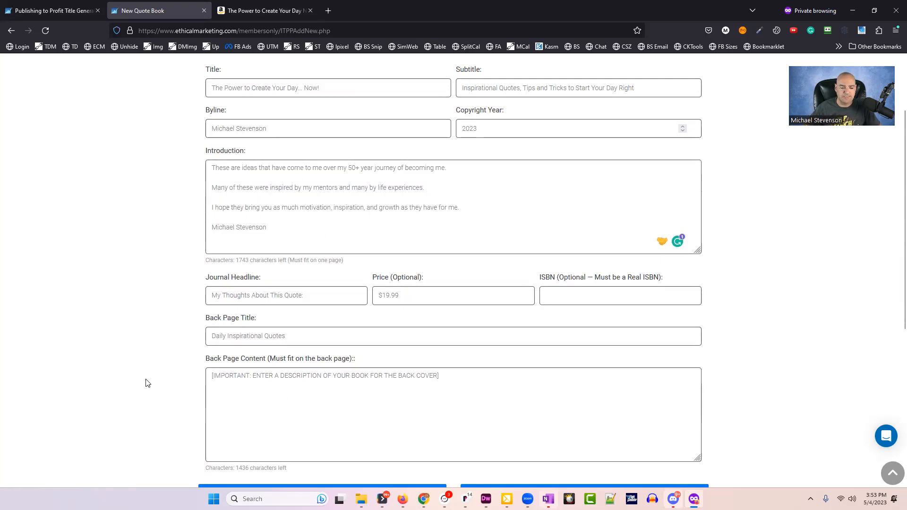
{"action": "scroll", "coordinate": [145, 357], "scroll_direction": "down", "scroll_amount": 1}
{"action": "left_click", "coordinate": [300, 251]}
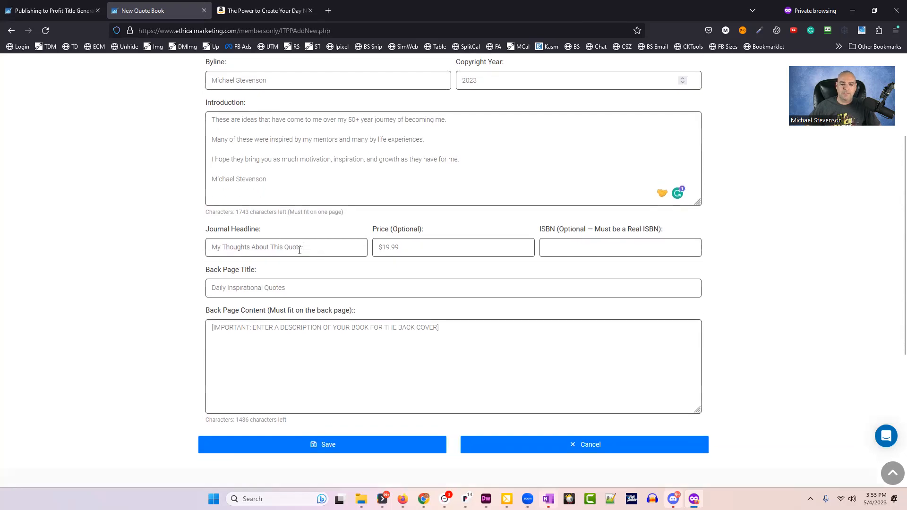
Replace the journal headline with 'This is Meaningful Beause'.
{"action": "key", "text": "ctrl+a"}
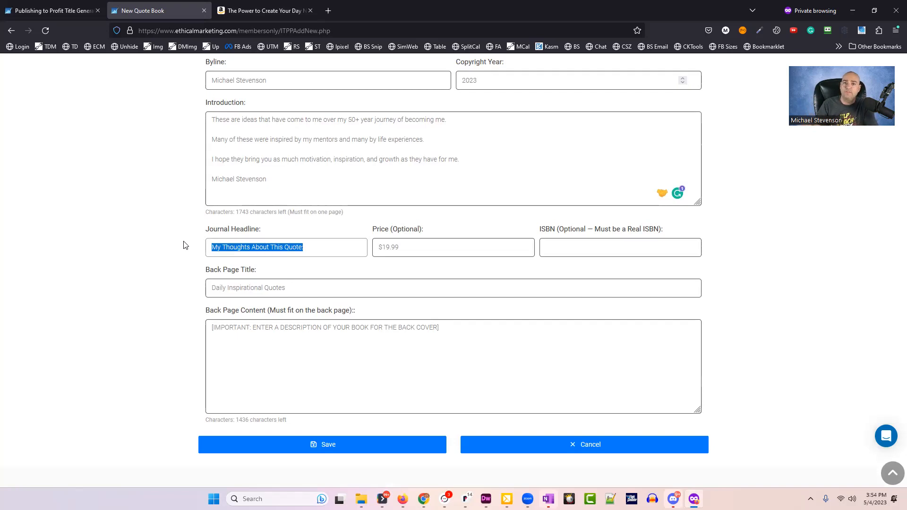
{"action": "left_click", "coordinate": [332, 249]}
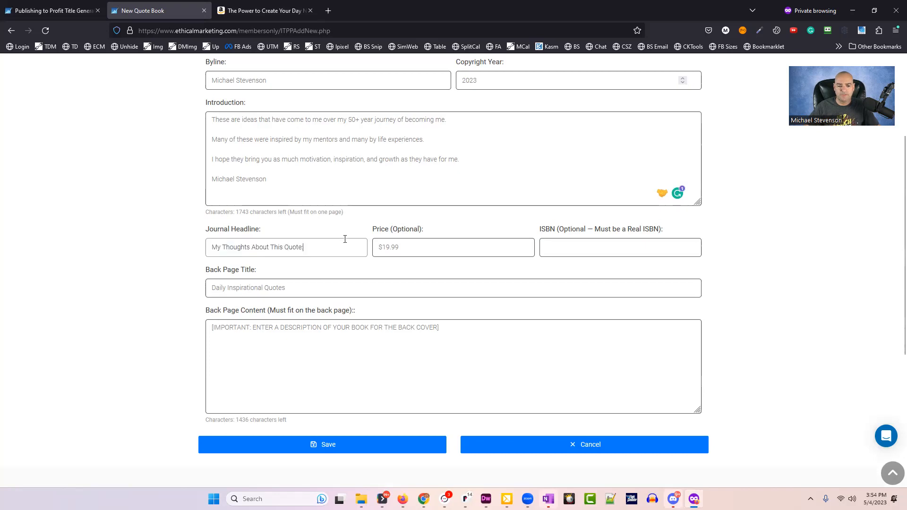
{"action": "left_click_drag", "start_coordinate": [330, 247], "coordinate": [212, 241]}
{"action": "left_click", "coordinate": [322, 251]}
{"action": "left_click_drag", "start_coordinate": [322, 250], "coordinate": [154, 223]}
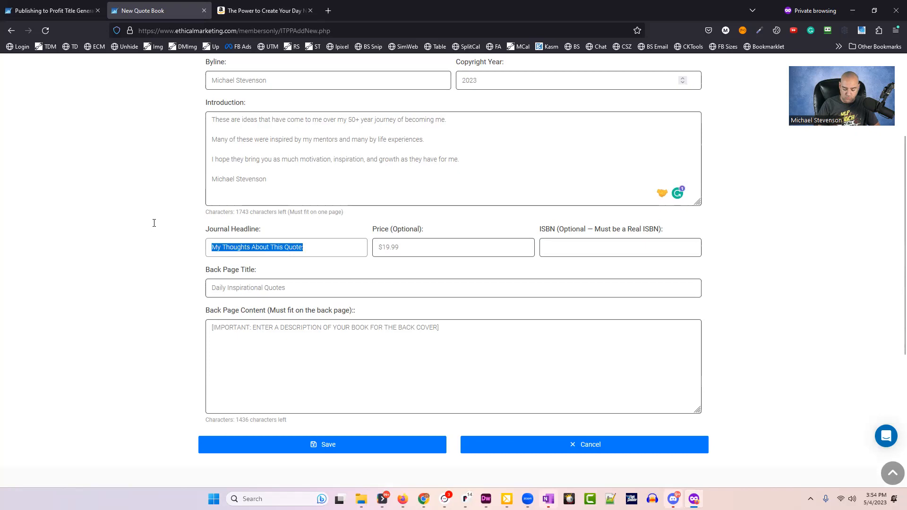
{"action": "type", "text": "This is my"}
{"action": "key", "text": "BackSpace"}
{"action": "key", "text": "BackSpace"}
{"action": "type", "text": "Meaningful Beause..."}
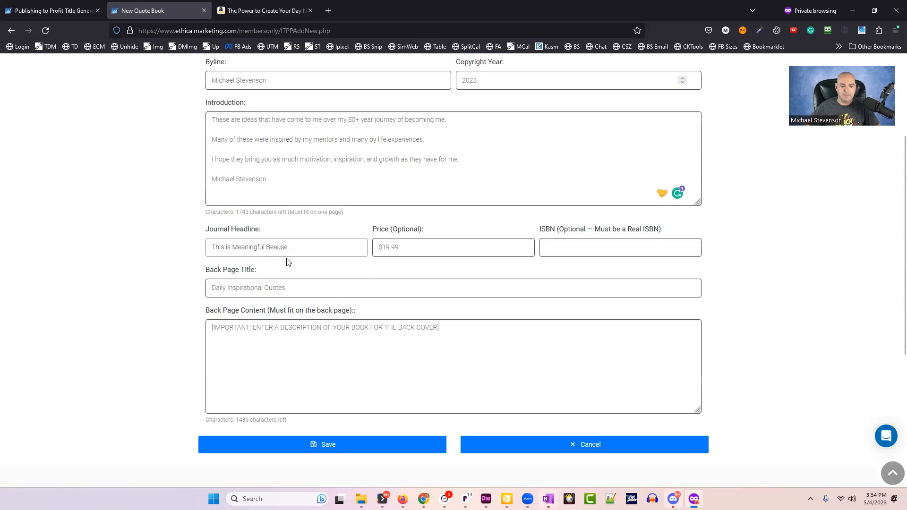
{"action": "key", "text": "Tab"}
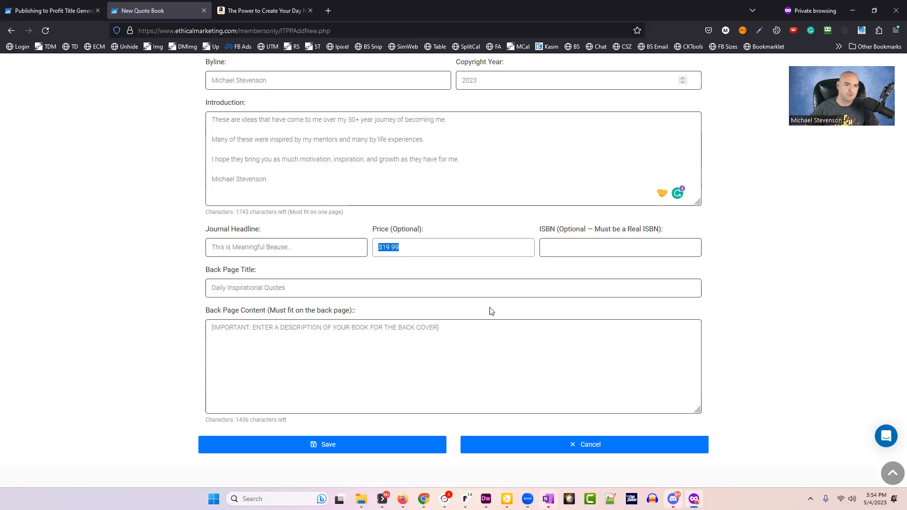
Keep the price at $19.99 and check the ISBN field's label.
{"action": "left_click_drag", "start_coordinate": [449, 246], "coordinate": [366, 229]}
{"action": "left_click_drag", "start_coordinate": [417, 247], "coordinate": [308, 229]}
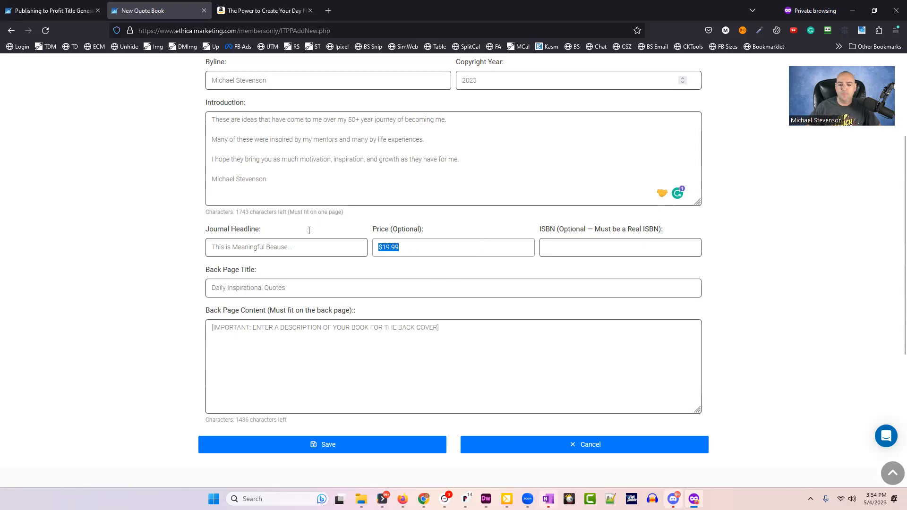
{"action": "left_click_drag", "start_coordinate": [416, 245], "coordinate": [306, 232]}
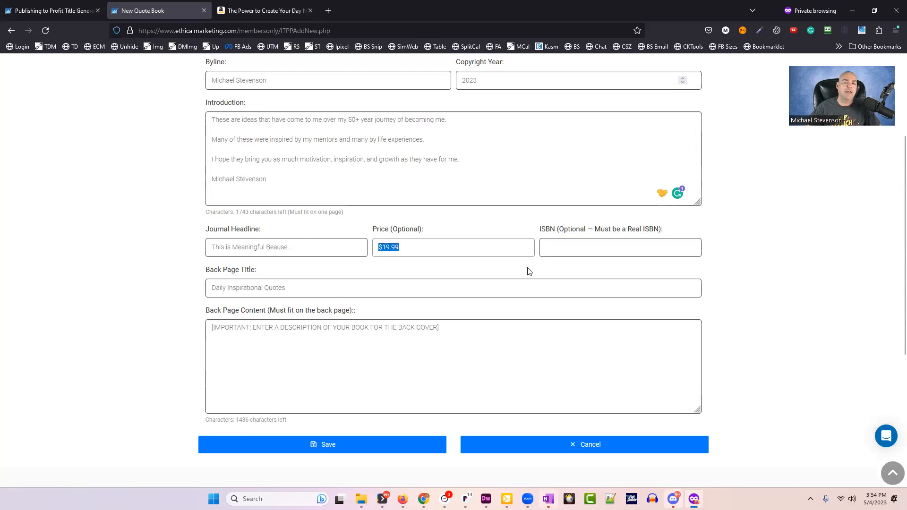
{"action": "left_click", "coordinate": [430, 247]}
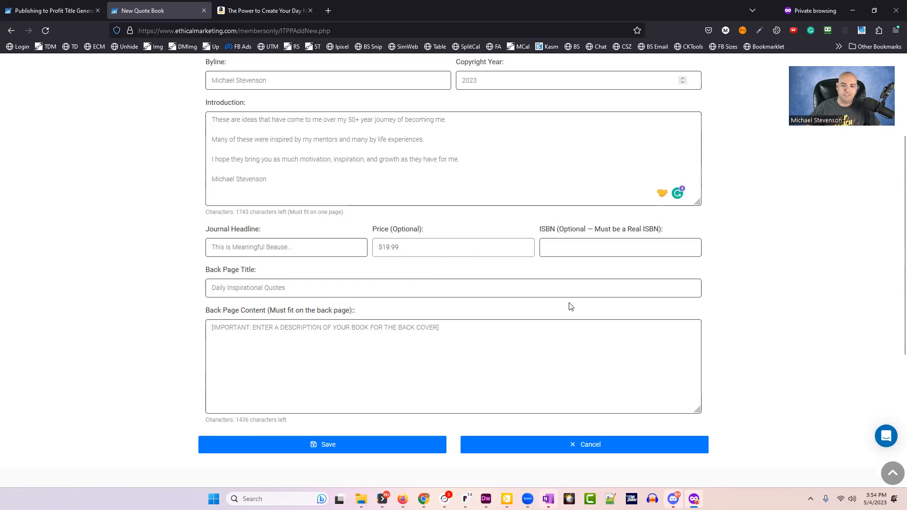
{"action": "double_click", "coordinate": [547, 231]}
{"action": "left_click", "coordinate": [668, 231]}
{"action": "left_click_drag", "start_coordinate": [668, 232], "coordinate": [537, 231]}
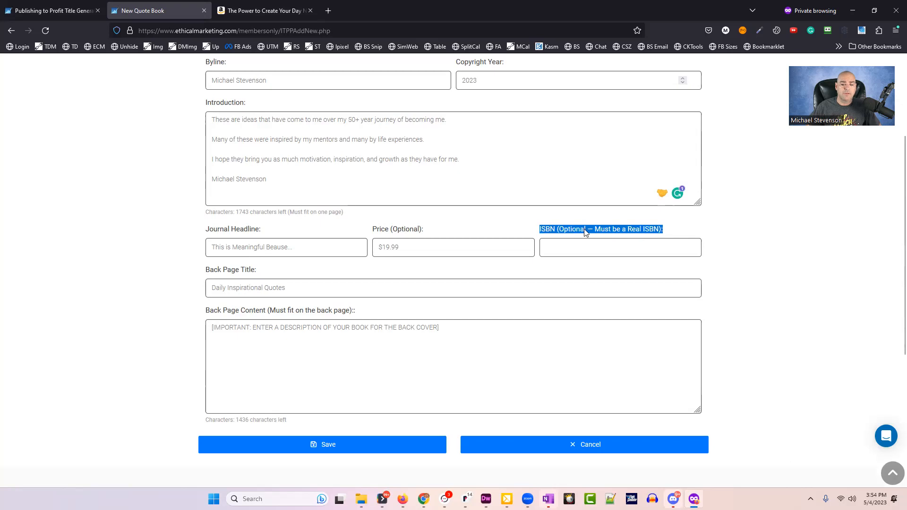
{"action": "left_click", "coordinate": [554, 232]}
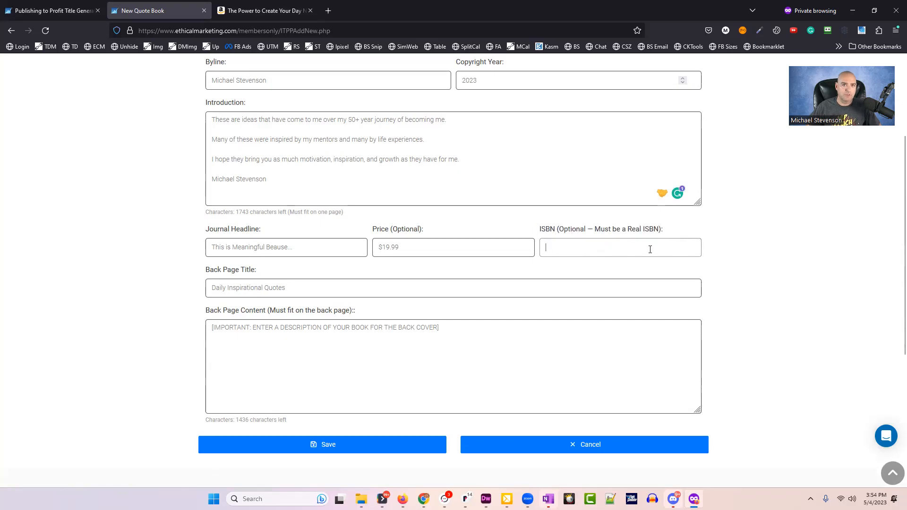
{"action": "type", "text": "32165496321"}
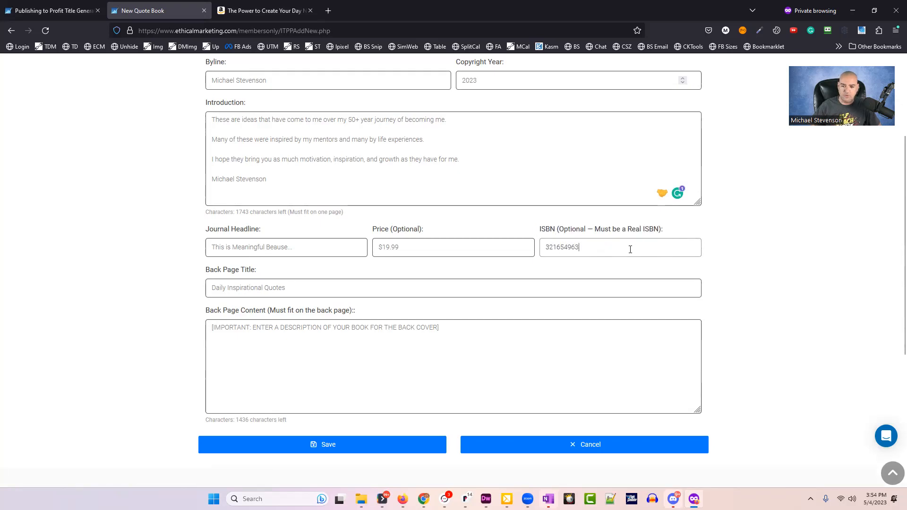
{"action": "left_click_drag", "start_coordinate": [629, 249], "coordinate": [473, 213]}
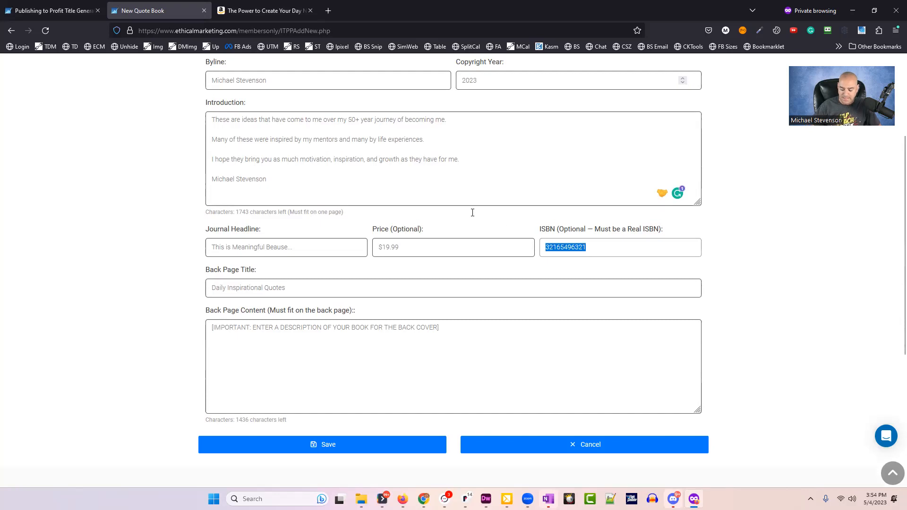
{"action": "key", "text": "BackSpace"}
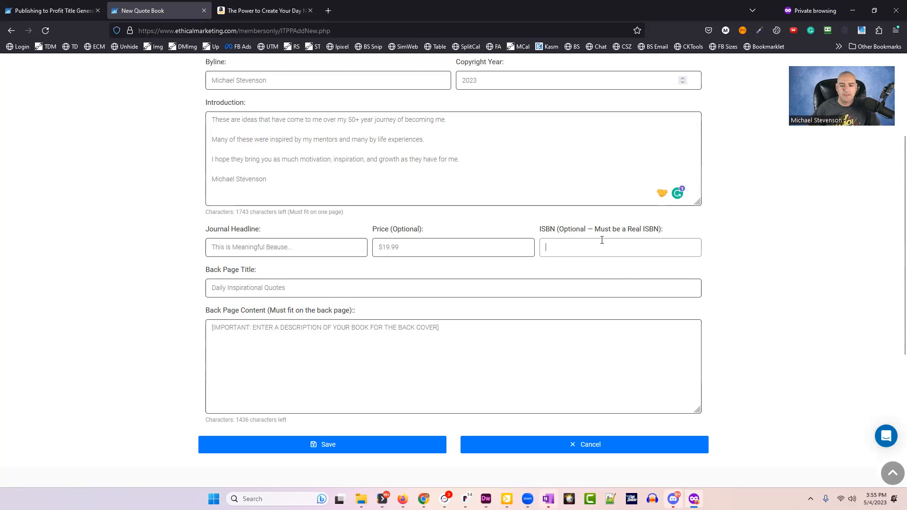
{"action": "double_click", "coordinate": [544, 229]}
{"action": "left_click", "coordinate": [645, 235]}
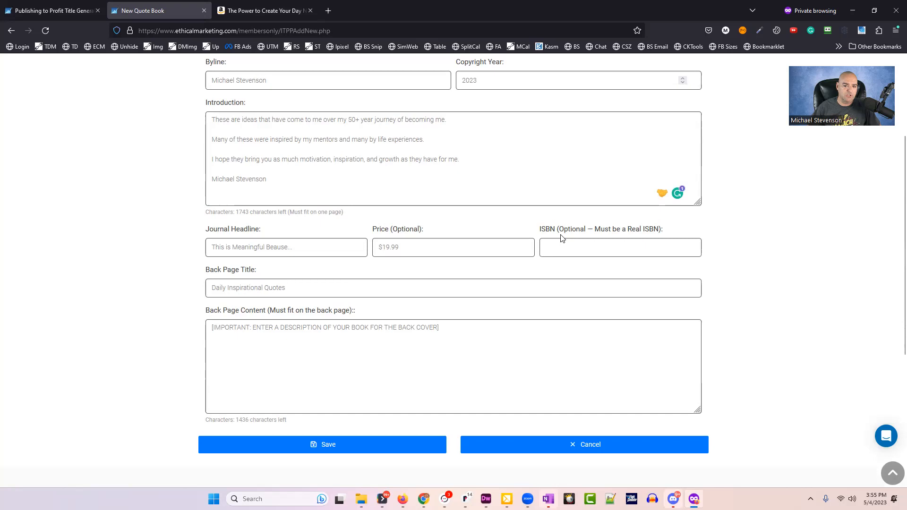
{"action": "left_click", "coordinate": [610, 245]}
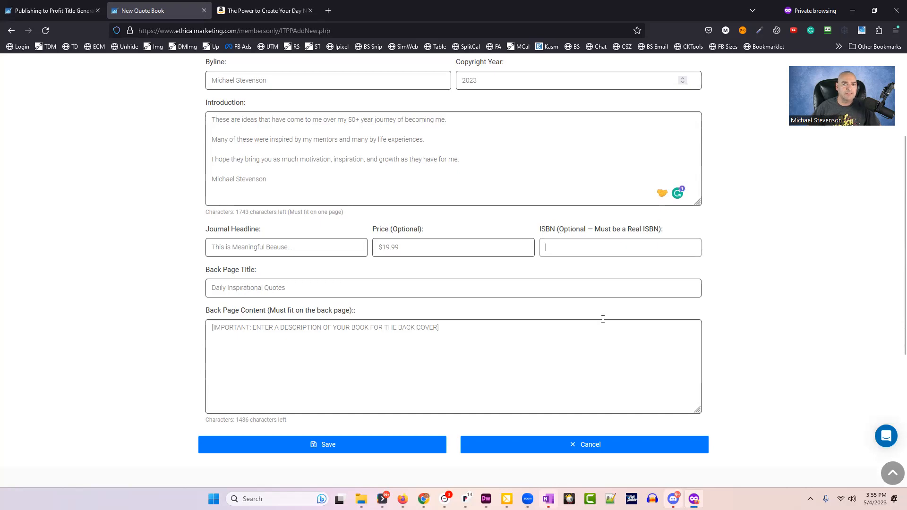
Leave the ISBN blank, inspect the default Back Page Content text, and save the quote book.
{"action": "left_click", "coordinate": [99, 295]}
{"action": "scroll", "coordinate": [98, 296], "scroll_direction": "down", "scroll_amount": 2}
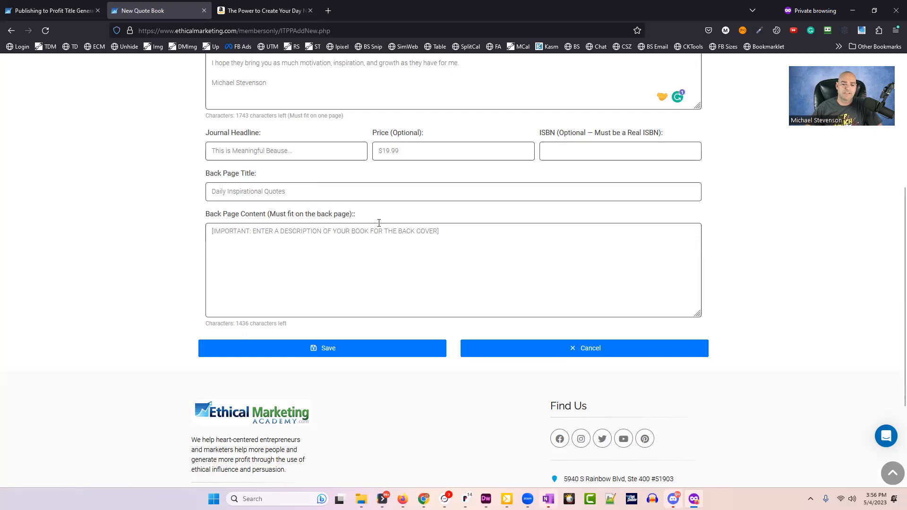
{"action": "left_click", "coordinate": [505, 250]}
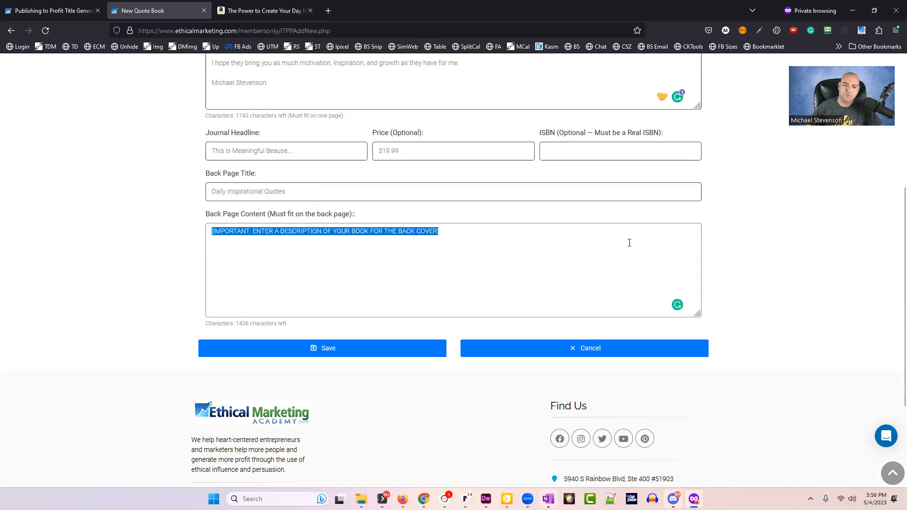
{"action": "left_click", "coordinate": [488, 272]}
{"action": "key", "text": "ctrl+a"}
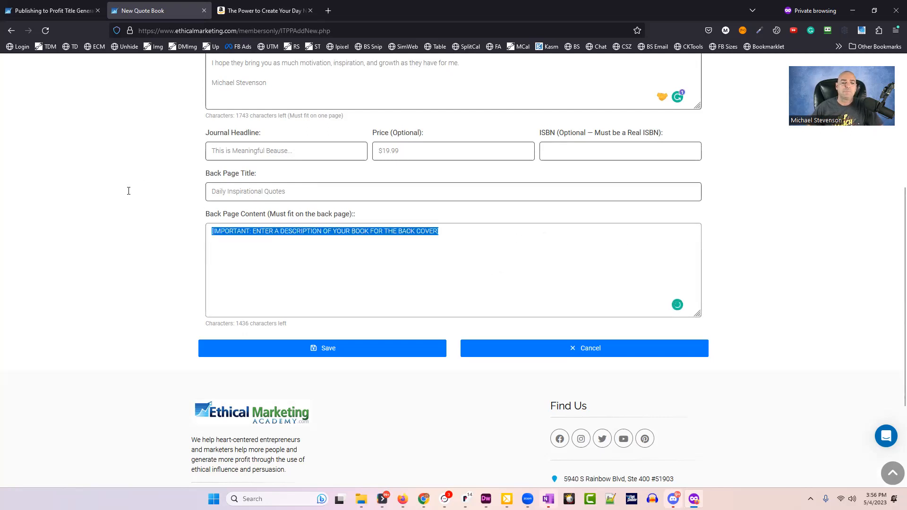
{"action": "left_click", "coordinate": [574, 277]}
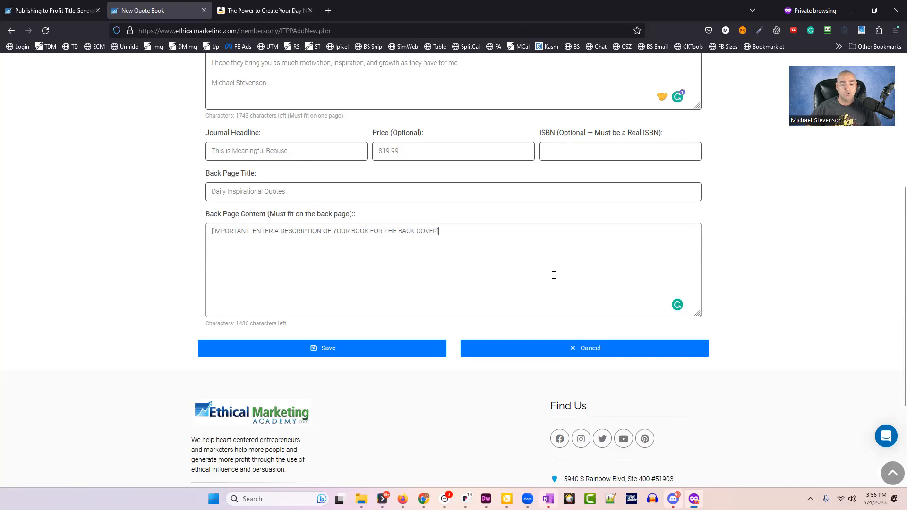
{"action": "key", "text": "ctrl+a"}
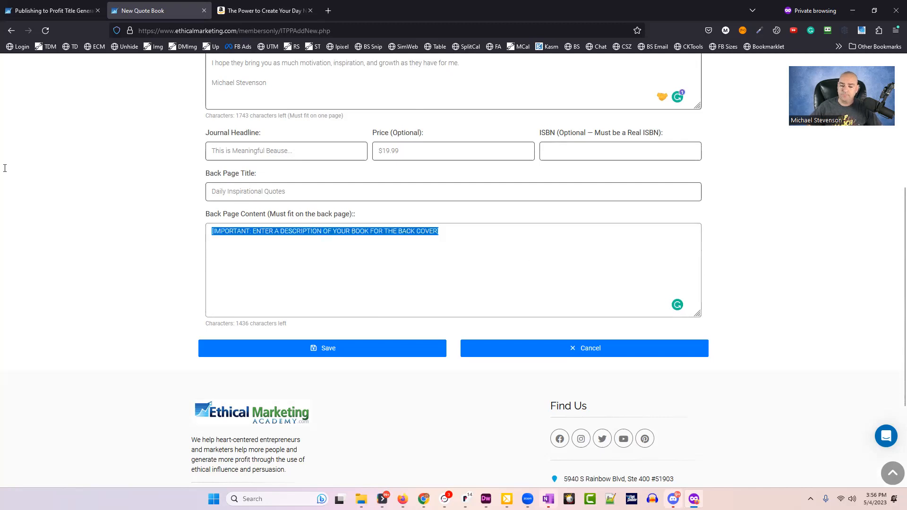
{"action": "left_click", "coordinate": [541, 280]}
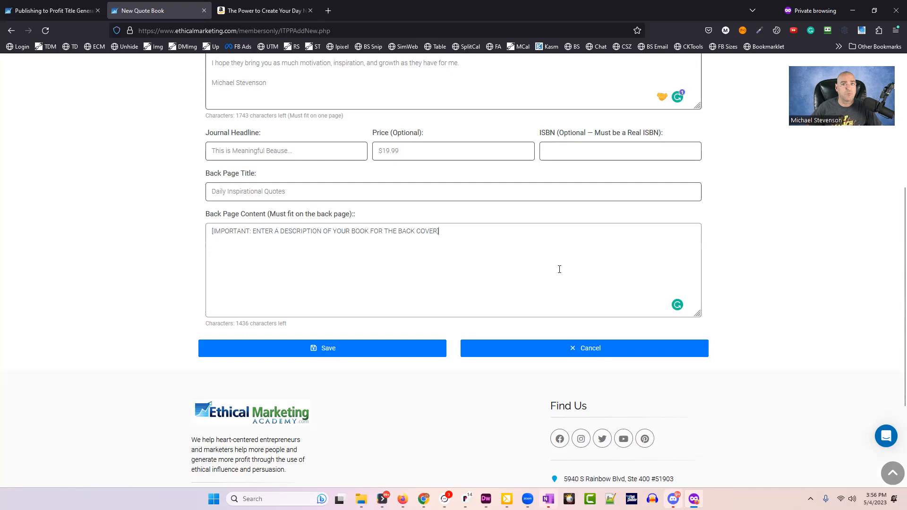
{"action": "key", "text": "ctrl+a"}
{"action": "left_click", "coordinate": [622, 274]}
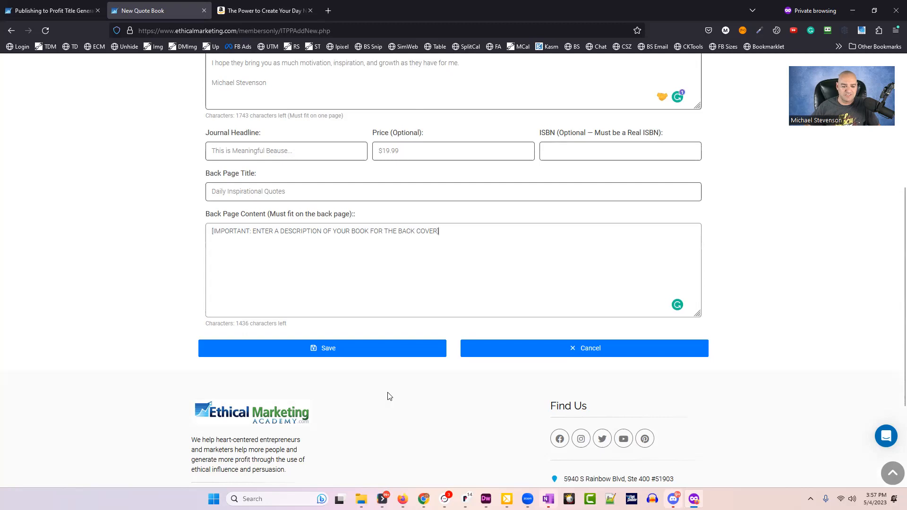
{"action": "left_click", "coordinate": [333, 356]}
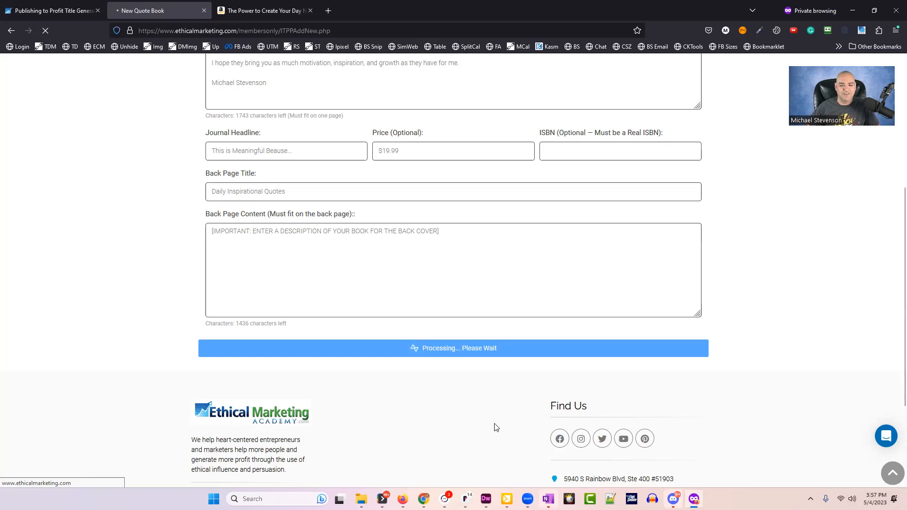
Read through the 102 newly generated random quotes and accept them with Done.
{"action": "scroll", "coordinate": [458, 426], "scroll_direction": "up", "scroll_amount": 5}
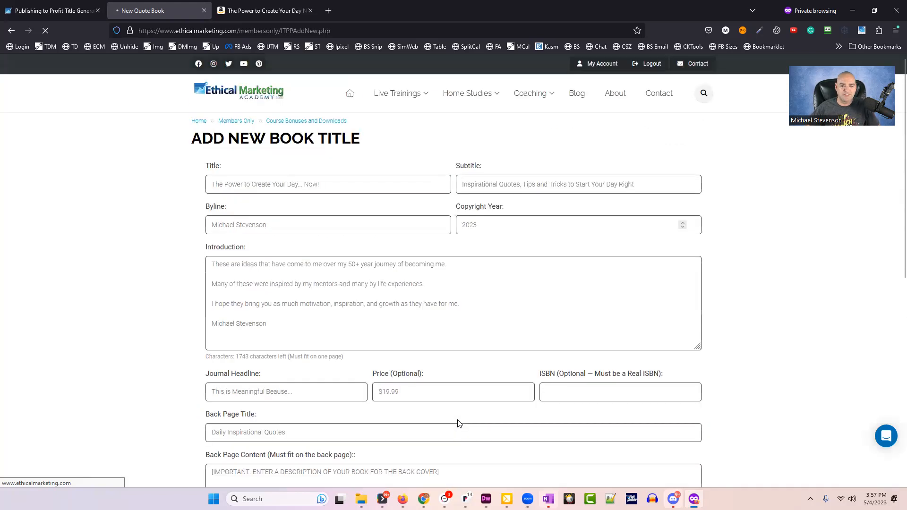
{"action": "scroll", "coordinate": [460, 424], "scroll_direction": "down", "scroll_amount": 5}
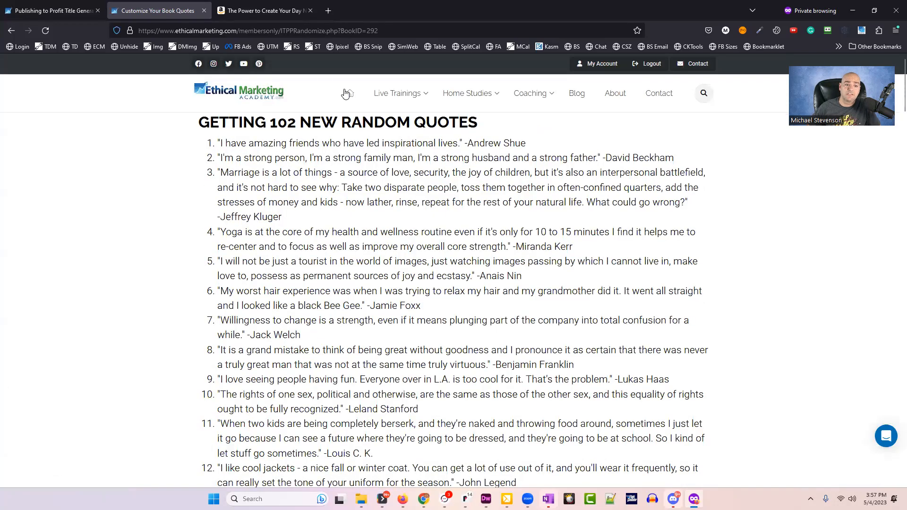
{"action": "left_click_drag", "start_coordinate": [198, 124], "coordinate": [496, 122]}
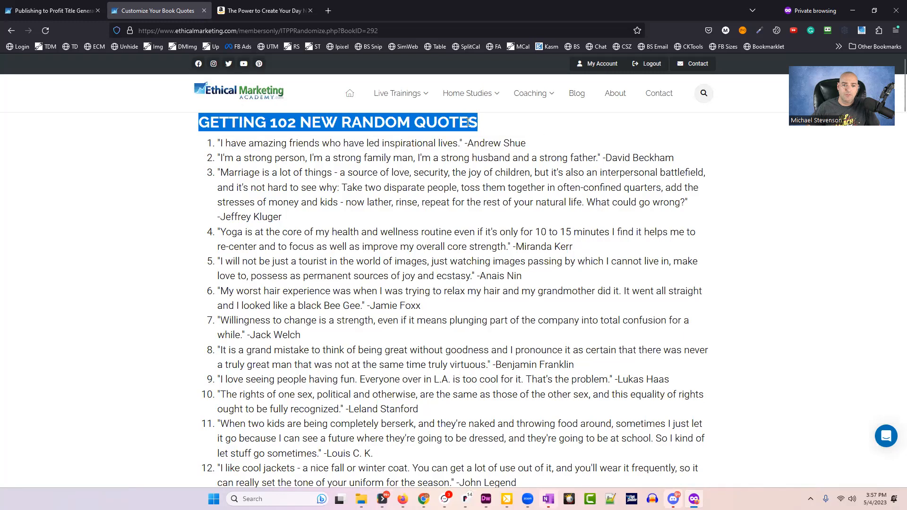
{"action": "left_click", "coordinate": [637, 291]}
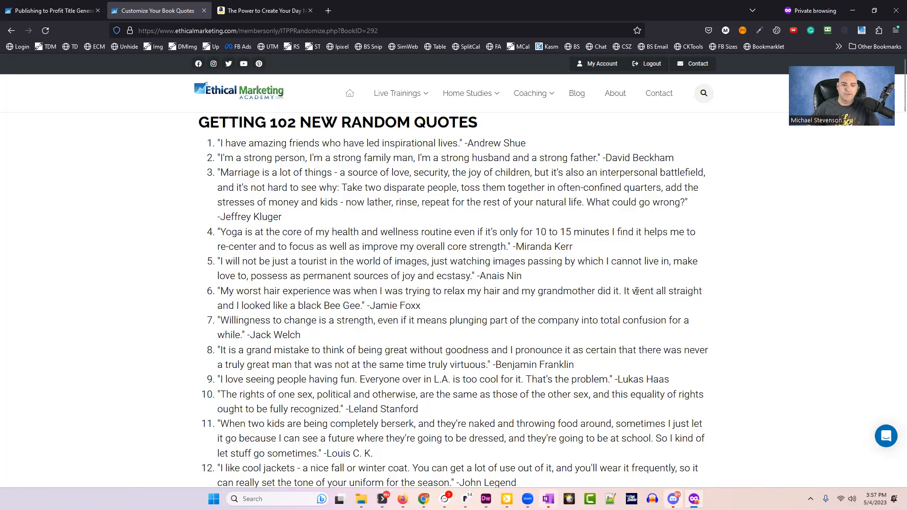
{"action": "left_click_drag", "start_coordinate": [223, 144], "coordinate": [500, 139]}
{"action": "left_click", "coordinate": [303, 156]}
{"action": "left_click_drag", "start_coordinate": [224, 159], "coordinate": [682, 163]}
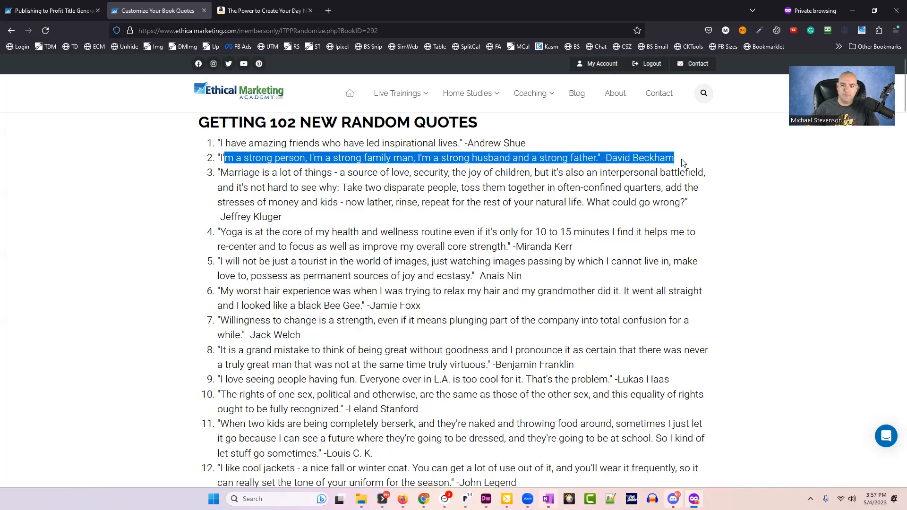
{"action": "left_click", "coordinate": [682, 163]}
{"action": "scroll", "coordinate": [493, 295], "scroll_direction": "down", "scroll_amount": 4}
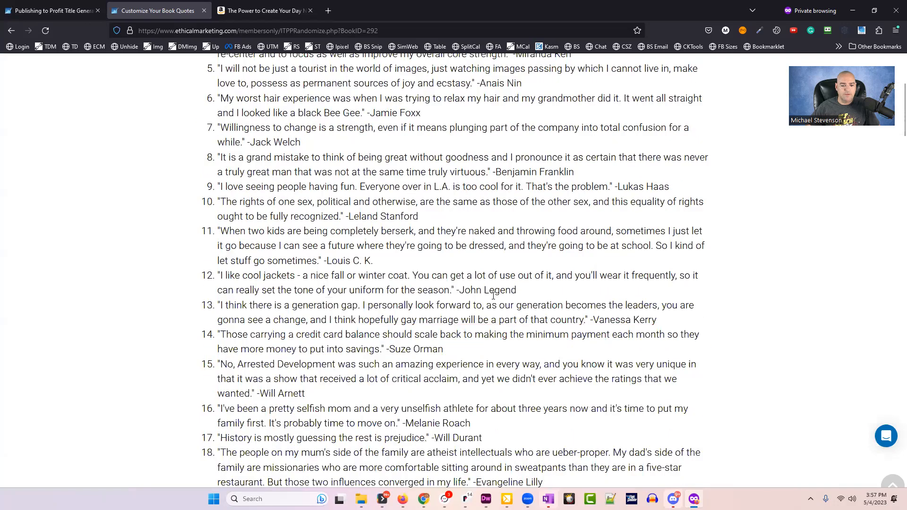
{"action": "scroll", "coordinate": [493, 296], "scroll_direction": "down", "scroll_amount": 5}
{"action": "scroll", "coordinate": [504, 264], "scroll_direction": "down", "scroll_amount": 20}
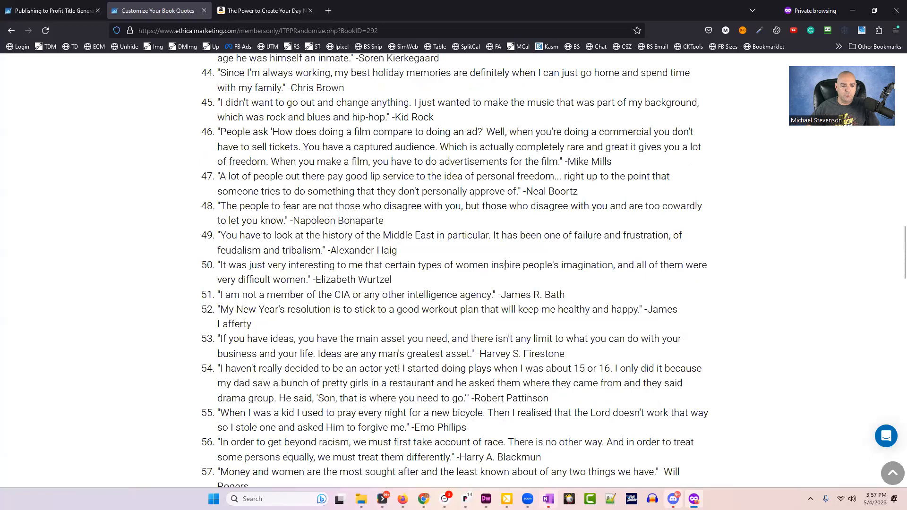
{"action": "scroll", "coordinate": [506, 267], "scroll_direction": "down", "scroll_amount": 20}
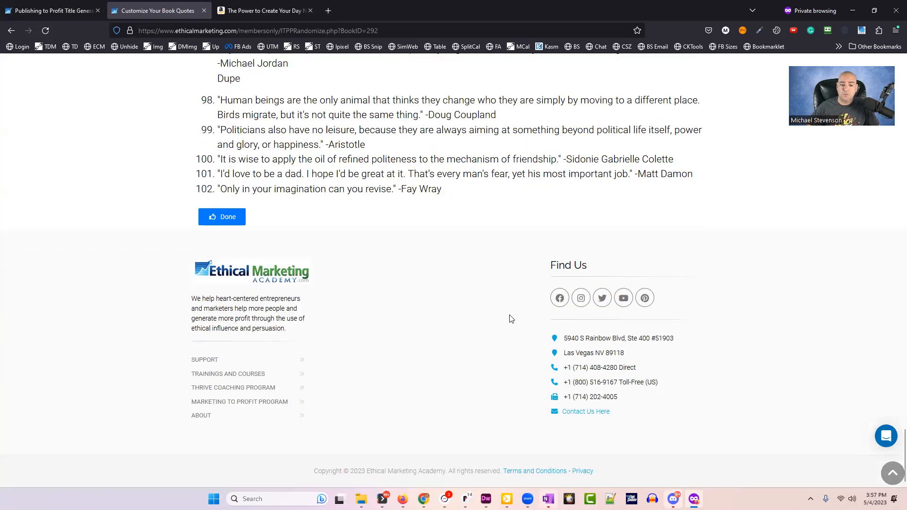
{"action": "left_click", "coordinate": [222, 220]}
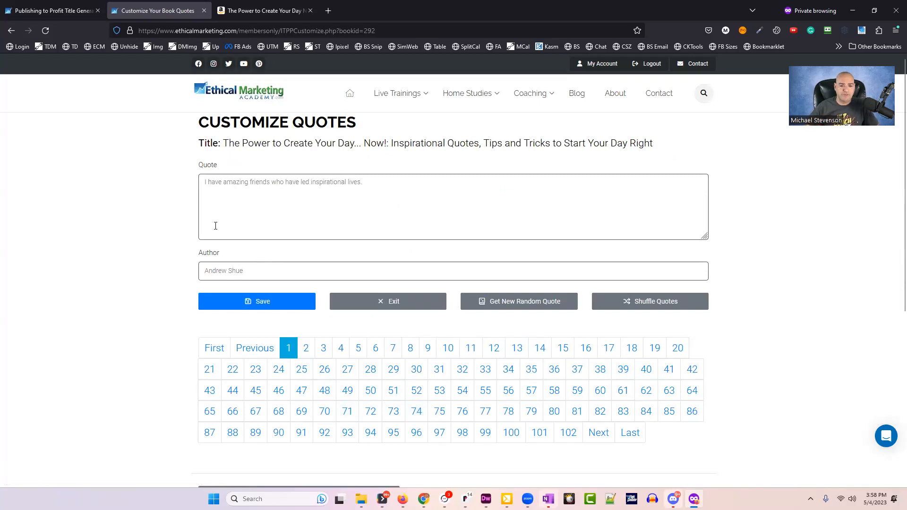
Overwrite quote 1 with test text and its author with a different name.
{"action": "triple_click", "coordinate": [410, 192]}
{"action": "left_click", "coordinate": [447, 186]}
{"action": "left_click_drag", "start_coordinate": [447, 185], "coordinate": [103, 137]}
{"action": "left_click_drag", "start_coordinate": [288, 272], "coordinate": [118, 254]}
{"action": "key", "text": "shift+Tab"}
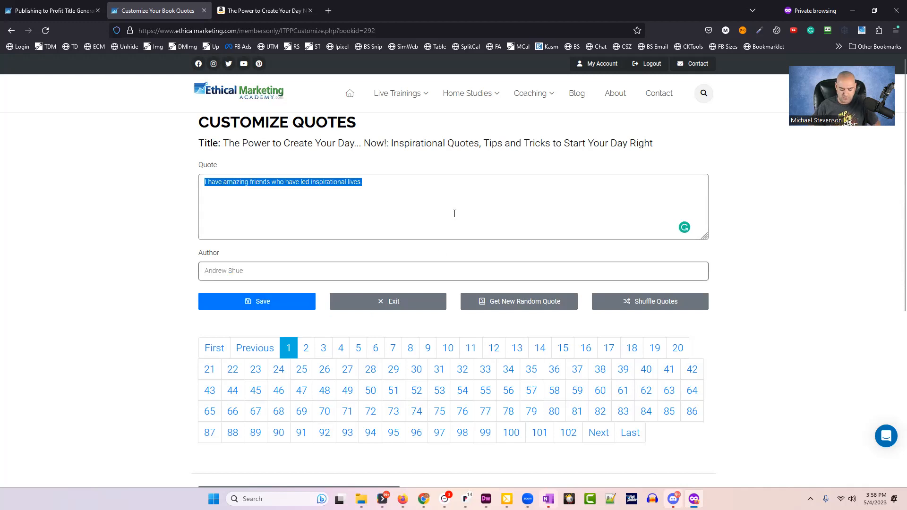
{"action": "type", "text": "lkaskdfjsdjf"}
{"action": "key", "text": "Tab"}
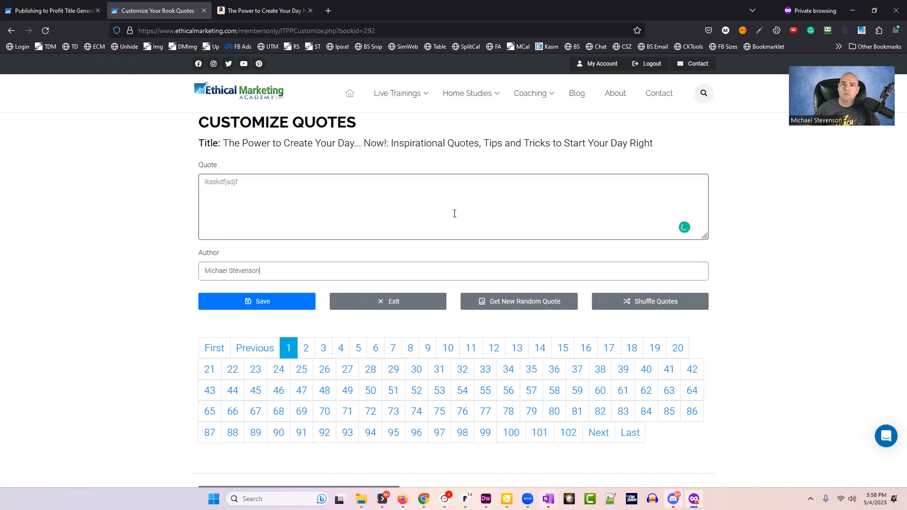
Undo both edits so quote 1 keeps its original text and author.
{"action": "key", "text": "ctrl+a"}
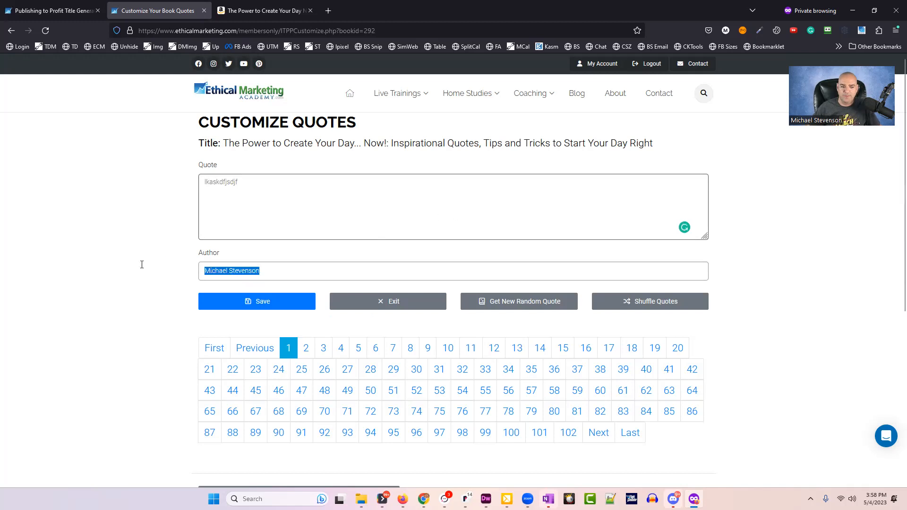
{"action": "key", "text": "ctrl+z"}
{"action": "left_click", "coordinate": [312, 210]}
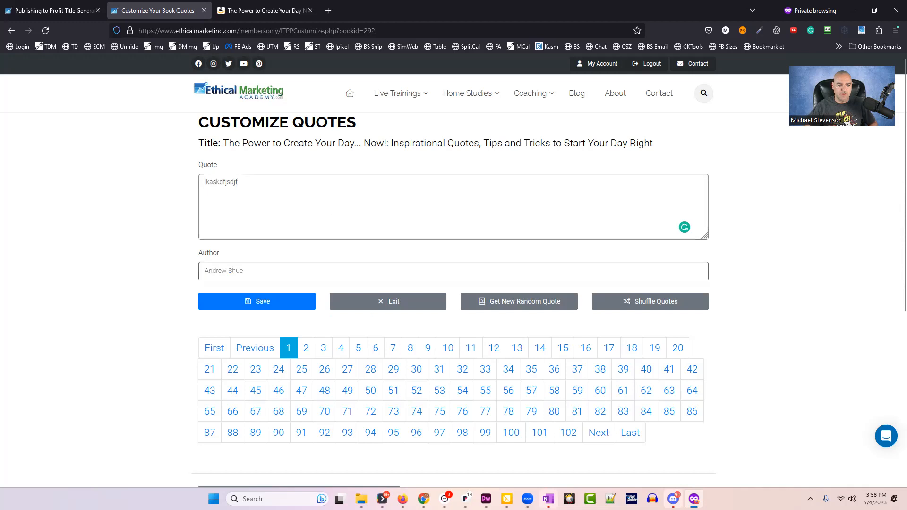
{"action": "key", "text": "ctrl+z"}
{"action": "left_click", "coordinate": [108, 291]}
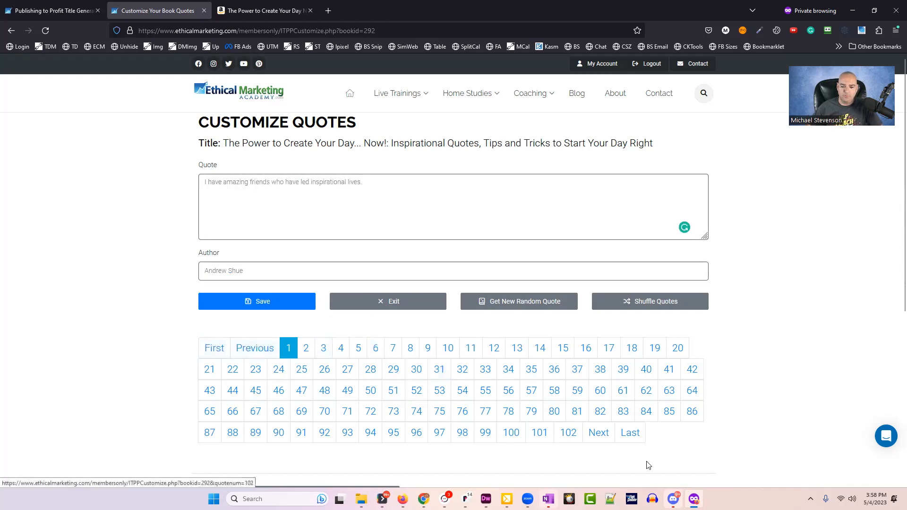
Move to quote 2 of 102, the David Beckham quote, and look over its text and author.
{"action": "left_click", "coordinate": [599, 433]}
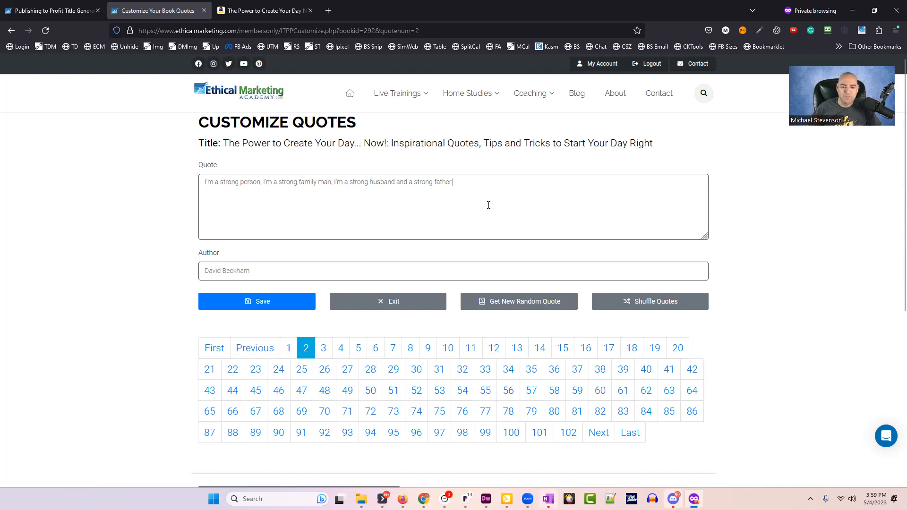
{"action": "key", "text": "ctrl+a"}
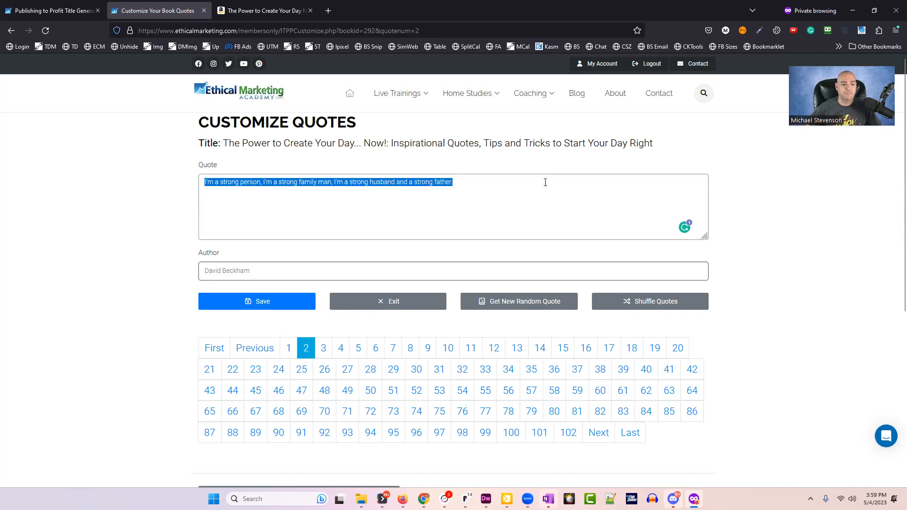
{"action": "left_click", "coordinate": [555, 214]}
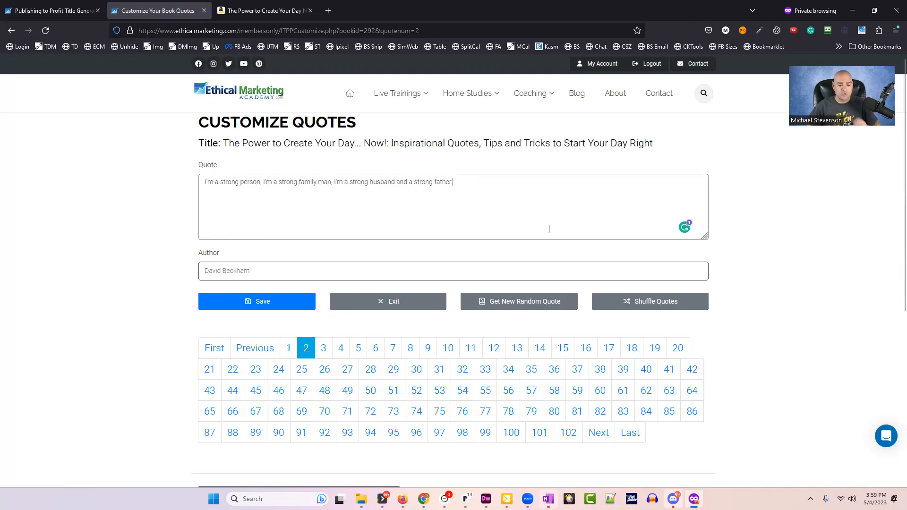
{"action": "left_click_drag", "start_coordinate": [628, 205], "coordinate": [5, 102]}
{"action": "left_click", "coordinate": [559, 219]}
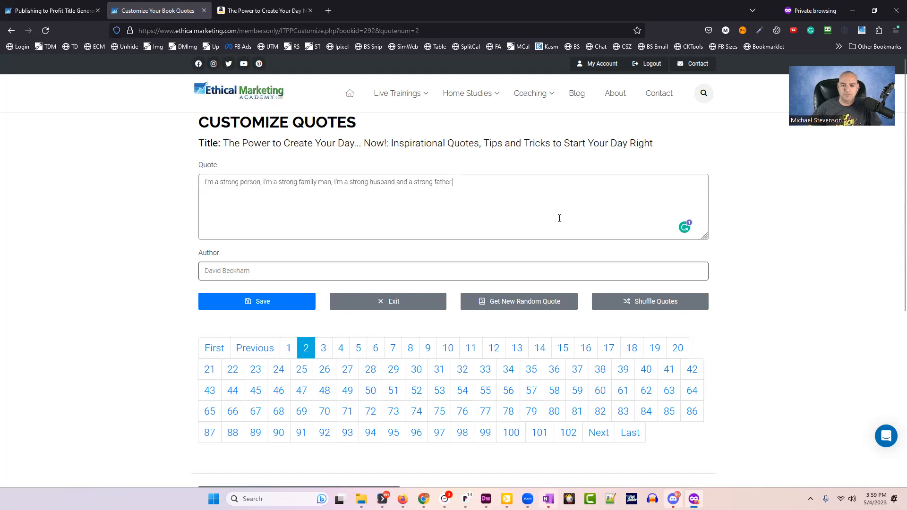
{"action": "key", "text": "ctrl+a"}
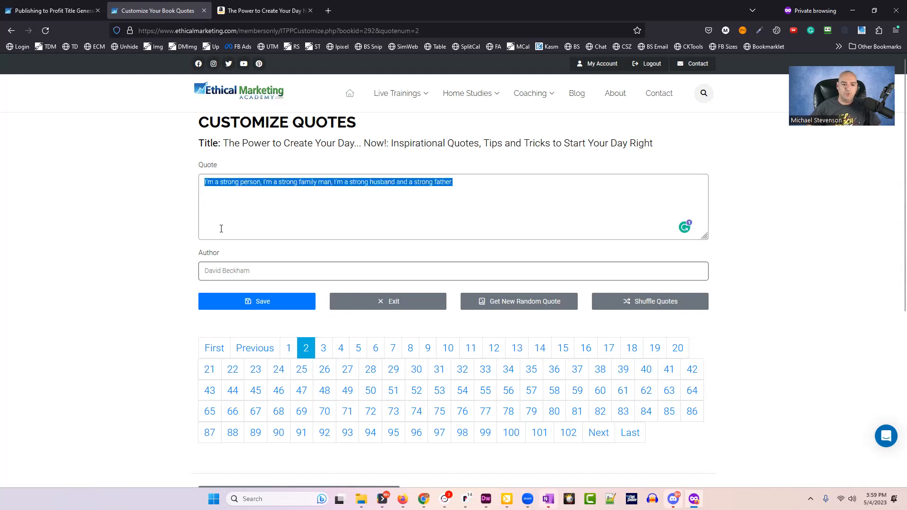
{"action": "key", "text": "Tab"}
{"action": "left_click", "coordinate": [491, 200]}
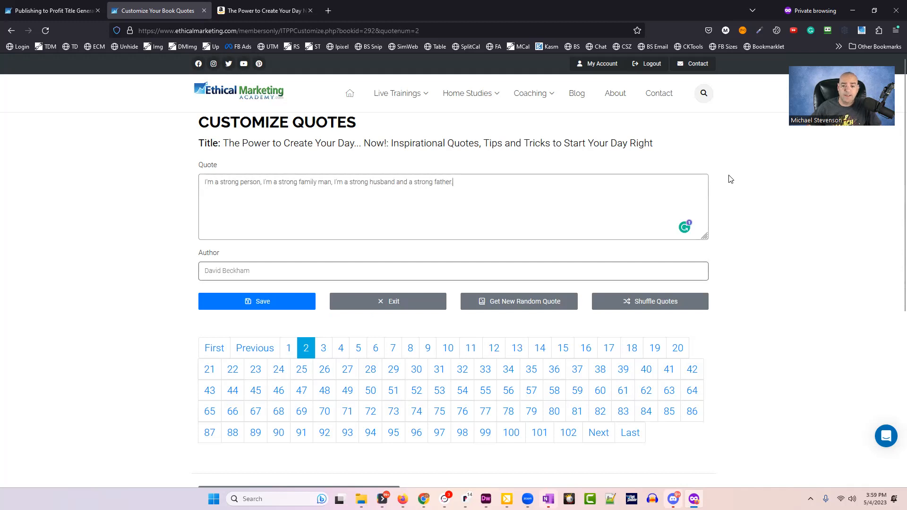
Replace quote 2 with the random quote 'Nothing recedes like success.'.
{"action": "left_click", "coordinate": [516, 306]}
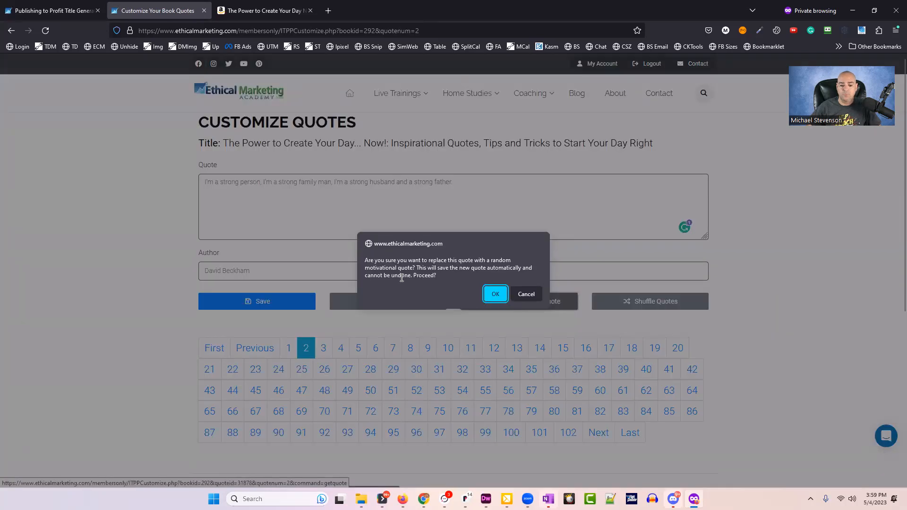
{"action": "left_click", "coordinate": [495, 294]}
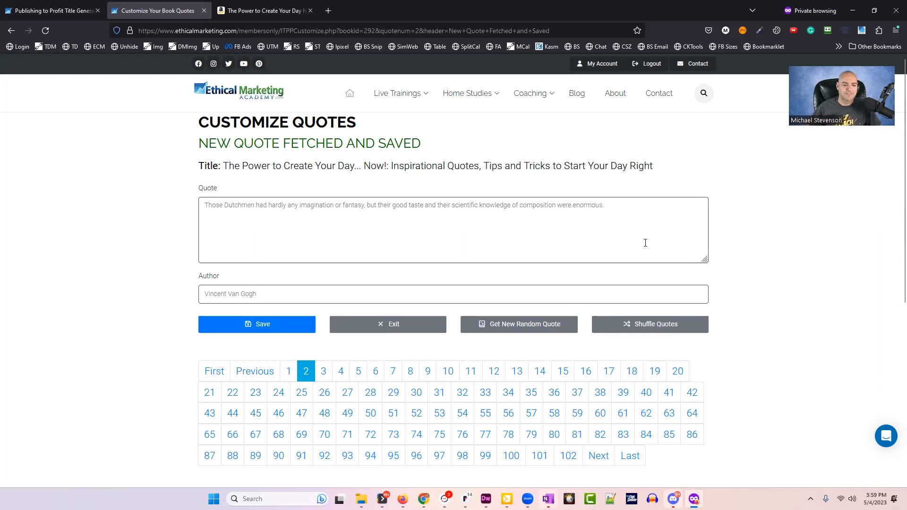
{"action": "left_click", "coordinate": [506, 330]}
{"action": "left_click", "coordinate": [495, 291]}
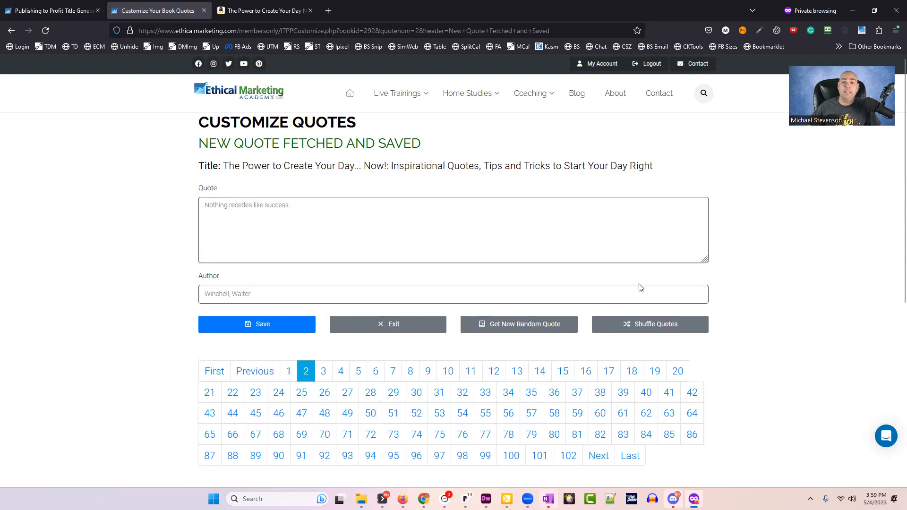
{"action": "scroll", "coordinate": [638, 288], "scroll_direction": "down", "scroll_amount": 5}
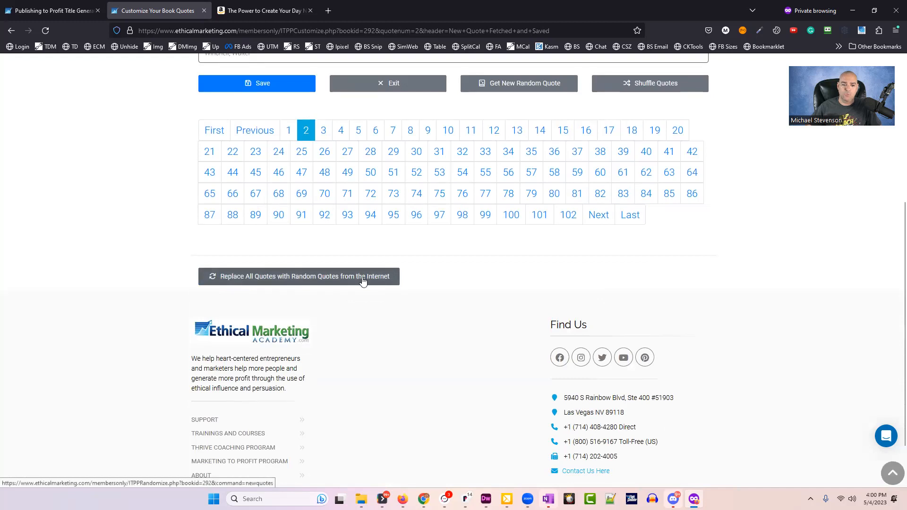
{"action": "scroll", "coordinate": [473, 305], "scroll_direction": "up", "scroll_amount": 5}
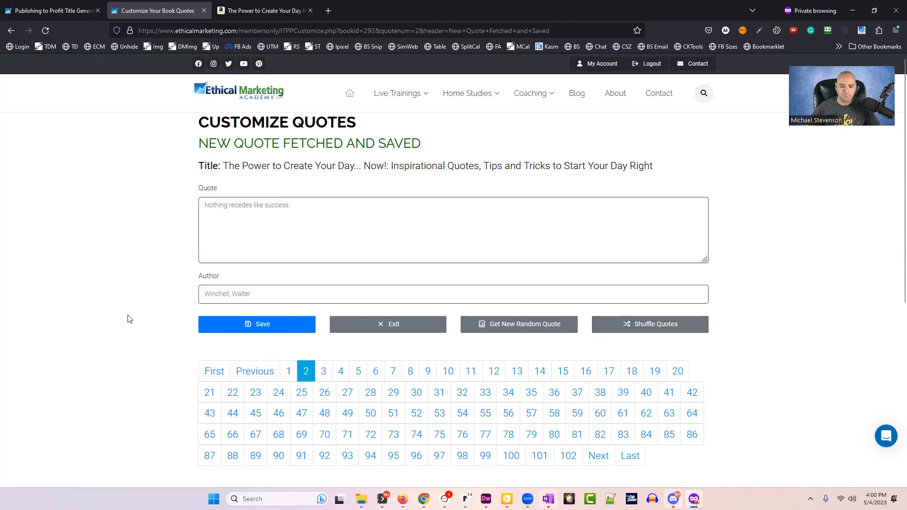
Keep quote 3 unchanged, move on to quote 4, and exit to the book list.
{"action": "left_click", "coordinate": [324, 372]}
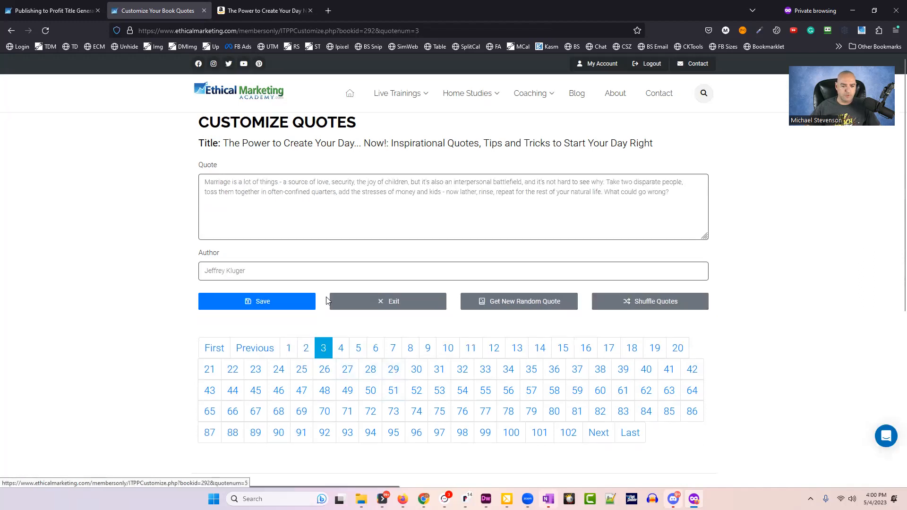
{"action": "left_click_drag", "start_coordinate": [430, 215], "coordinate": [259, 184]}
{"action": "left_click", "coordinate": [272, 307]}
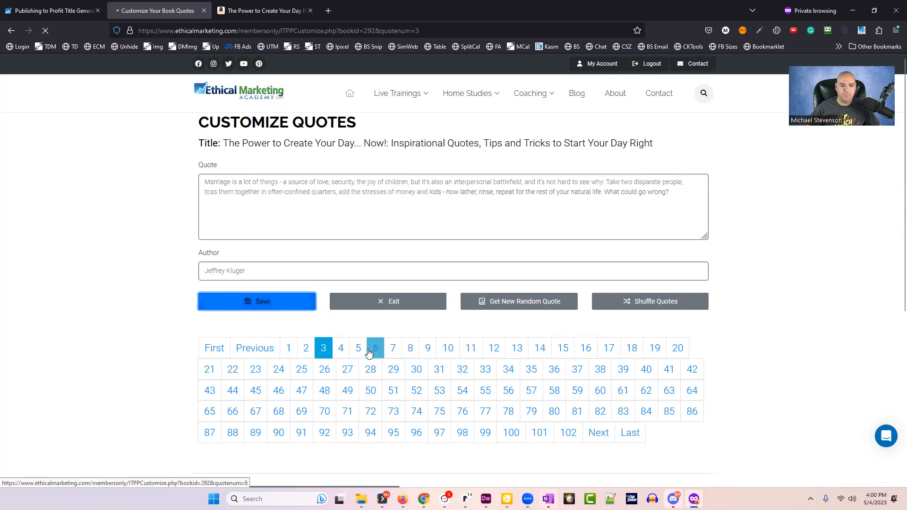
{"action": "left_click", "coordinate": [341, 373]}
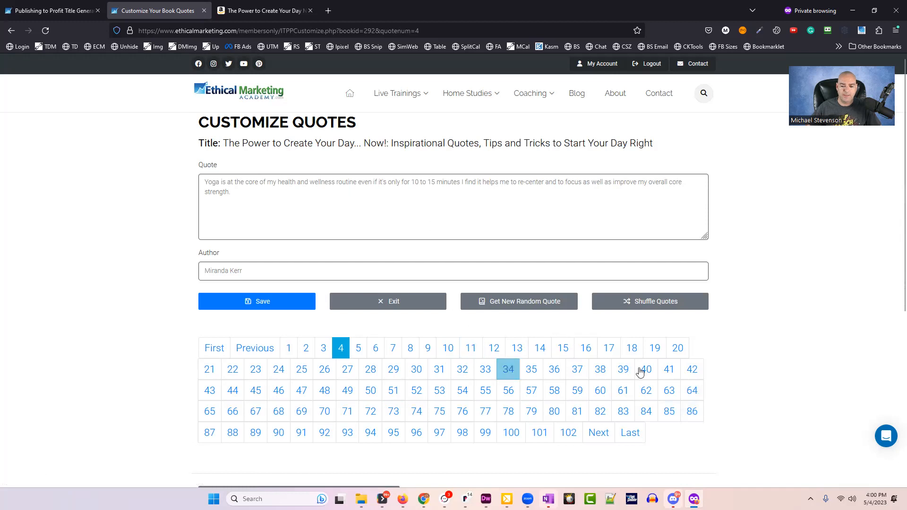
{"action": "left_click", "coordinate": [394, 302]}
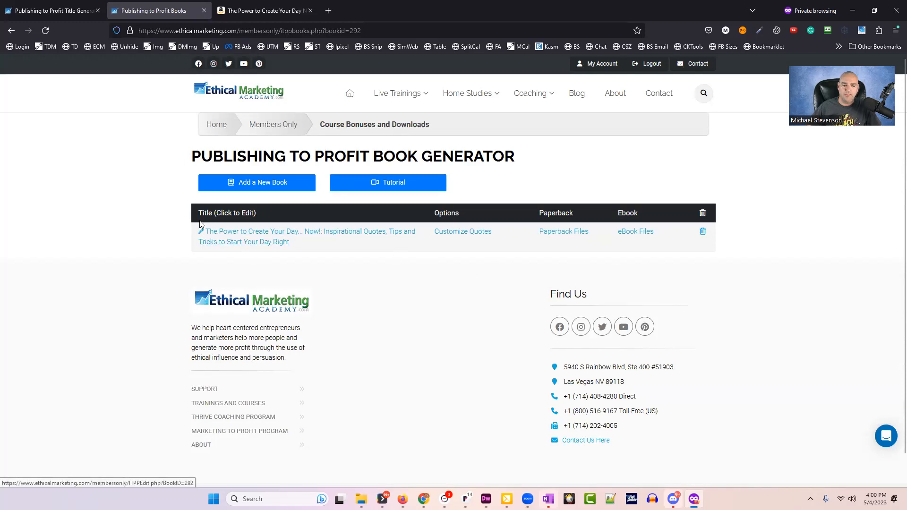
On the book's Edit page, replace the placeholder back-page title and description with AI-generated text.
{"action": "left_click", "coordinate": [243, 242]}
{"action": "scroll", "coordinate": [389, 338], "scroll_direction": "down", "scroll_amount": 4}
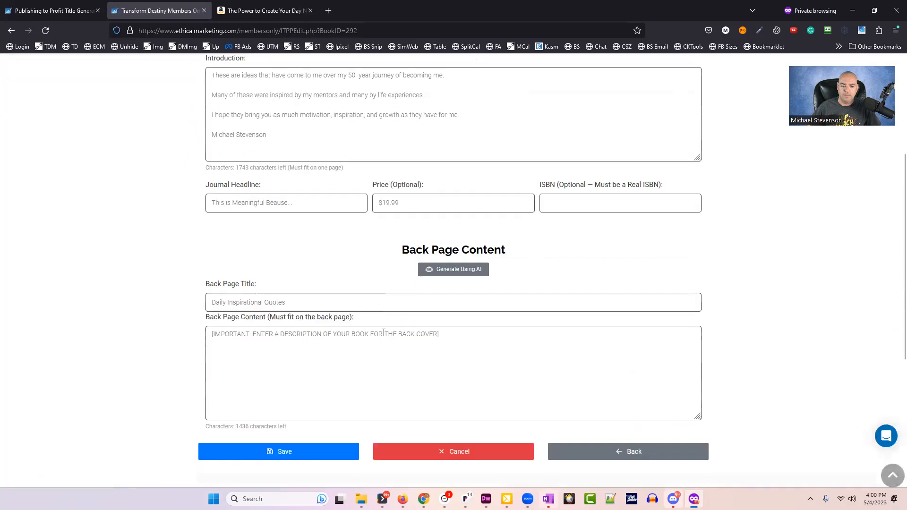
{"action": "left_click_drag", "start_coordinate": [302, 299], "coordinate": [162, 282]}
{"action": "left_click_drag", "start_coordinate": [451, 332], "coordinate": [69, 263]}
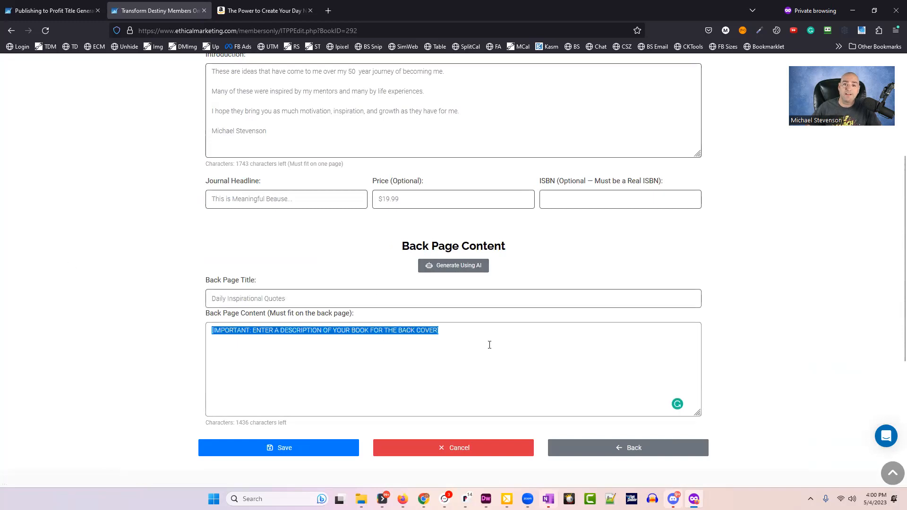
{"action": "left_click", "coordinate": [559, 369]}
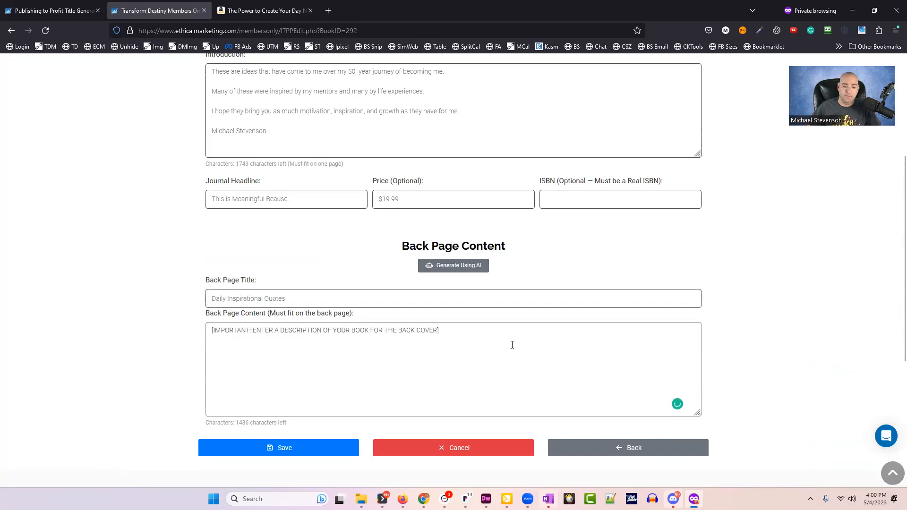
{"action": "left_click", "coordinate": [452, 268]}
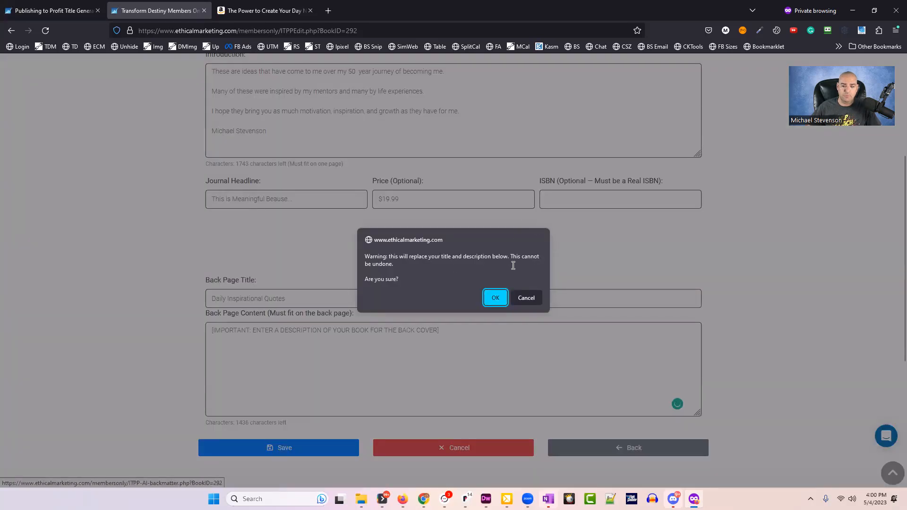
{"action": "left_click", "coordinate": [496, 298]}
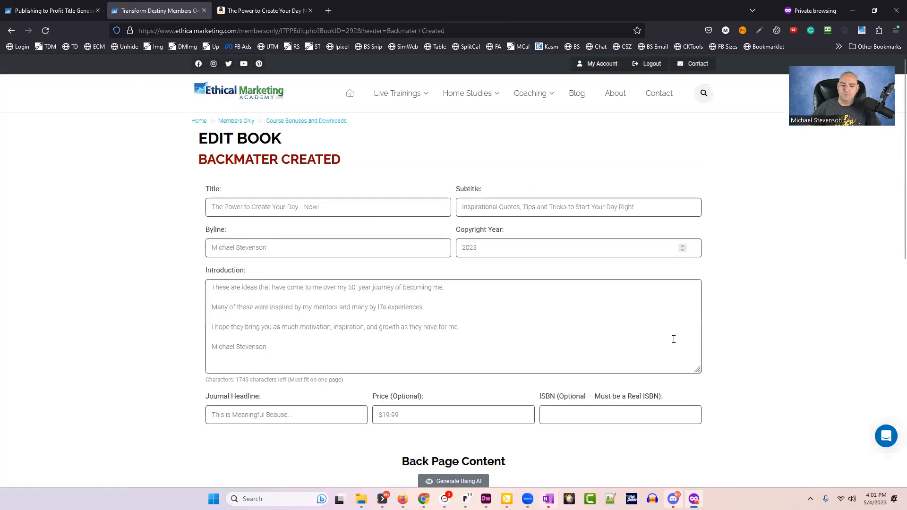
Review the AI-generated back-page title and the description's first line.
{"action": "left_click_drag", "start_coordinate": [204, 160], "coordinate": [365, 159]}
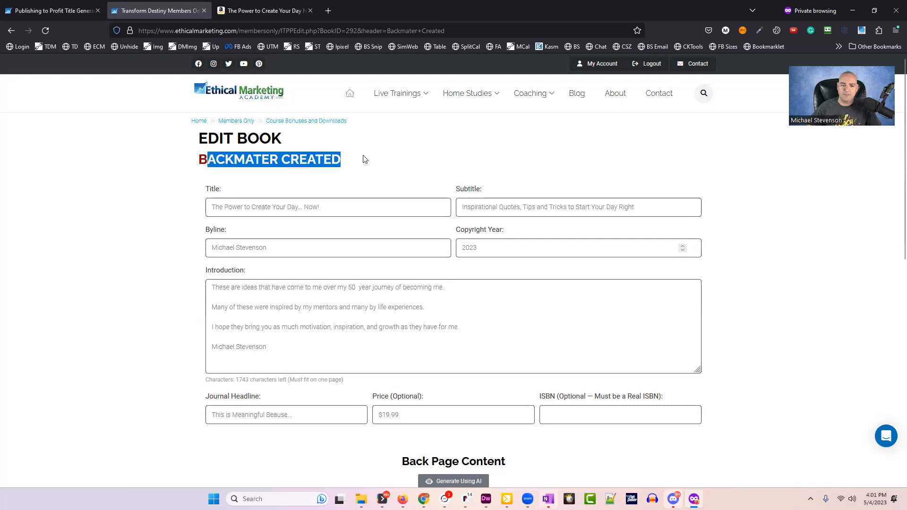
{"action": "scroll", "coordinate": [120, 266], "scroll_direction": "down", "scroll_amount": 5}
{"action": "scroll", "coordinate": [121, 265], "scroll_direction": "down", "scroll_amount": 3}
{"action": "scroll", "coordinate": [122, 268], "scroll_direction": "up", "scroll_amount": 2}
{"action": "left_click", "coordinate": [233, 201]}
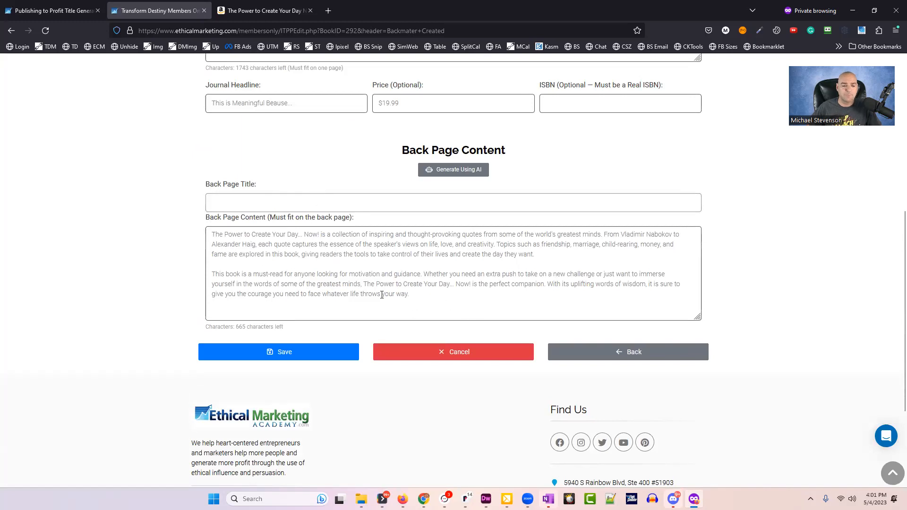
{"action": "left_click_drag", "start_coordinate": [349, 284], "coordinate": [354, 284]}
{"action": "left_click_drag", "start_coordinate": [212, 234], "coordinate": [699, 229]}
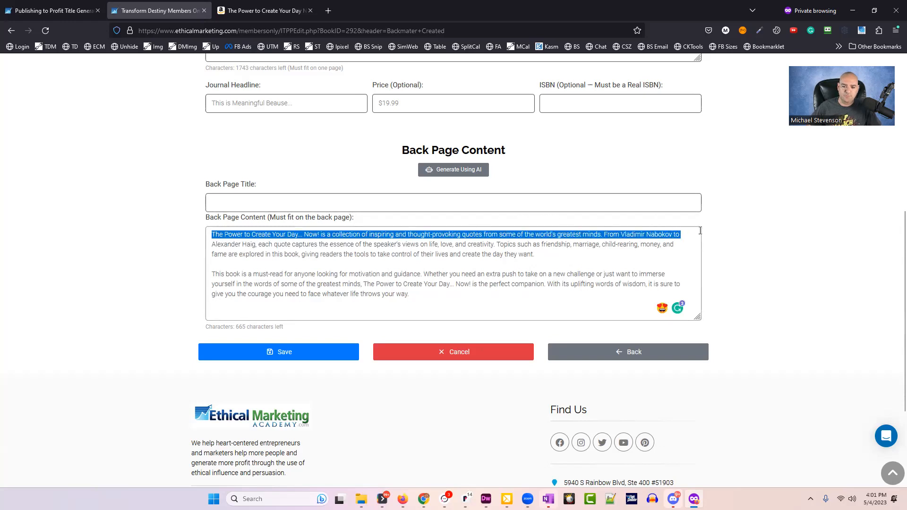
{"action": "left_click", "coordinate": [698, 232]}
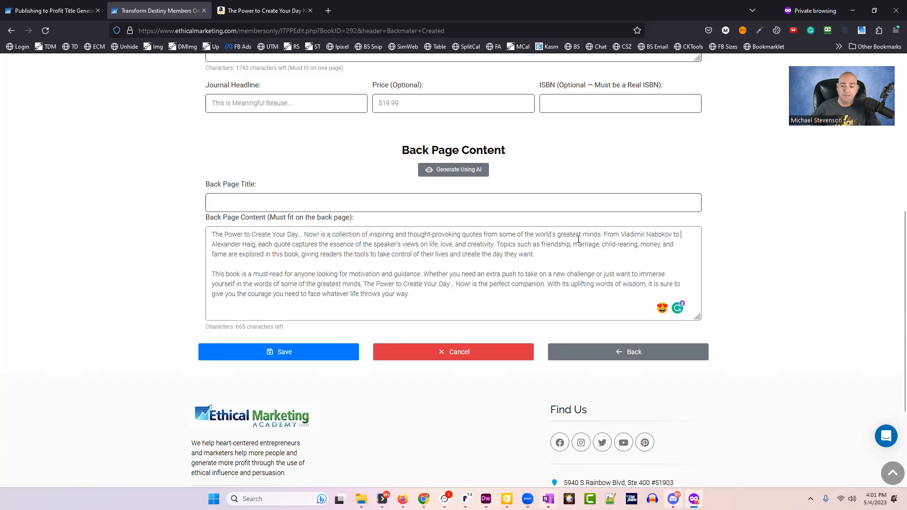
Review the description's topic list and second paragraph, then regenerate the back-page text with AI.
{"action": "left_click_drag", "start_coordinate": [541, 245], "coordinate": [268, 255]}
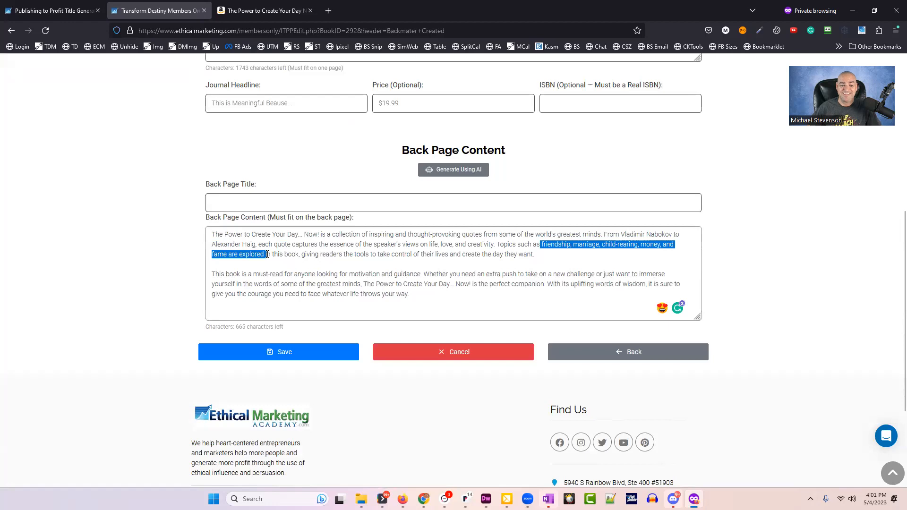
{"action": "left_click_drag", "start_coordinate": [268, 255], "coordinate": [426, 298]}
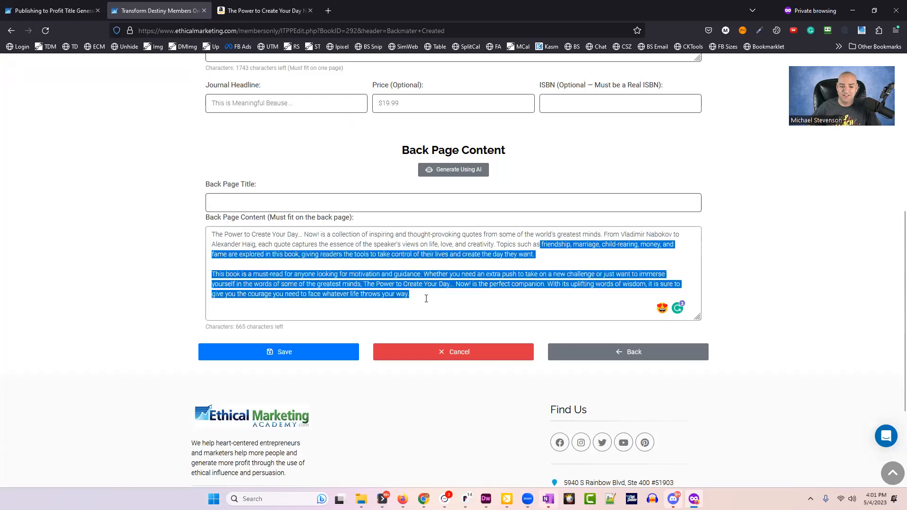
{"action": "left_click", "coordinate": [426, 299]}
{"action": "left_click_drag", "start_coordinate": [212, 273], "coordinate": [433, 302]}
{"action": "left_click", "coordinate": [433, 303]}
{"action": "left_click_drag", "start_coordinate": [212, 273], "coordinate": [439, 299]}
{"action": "left_click", "coordinate": [541, 292]}
{"action": "left_click", "coordinate": [467, 172]}
{"action": "left_click", "coordinate": [493, 297]}
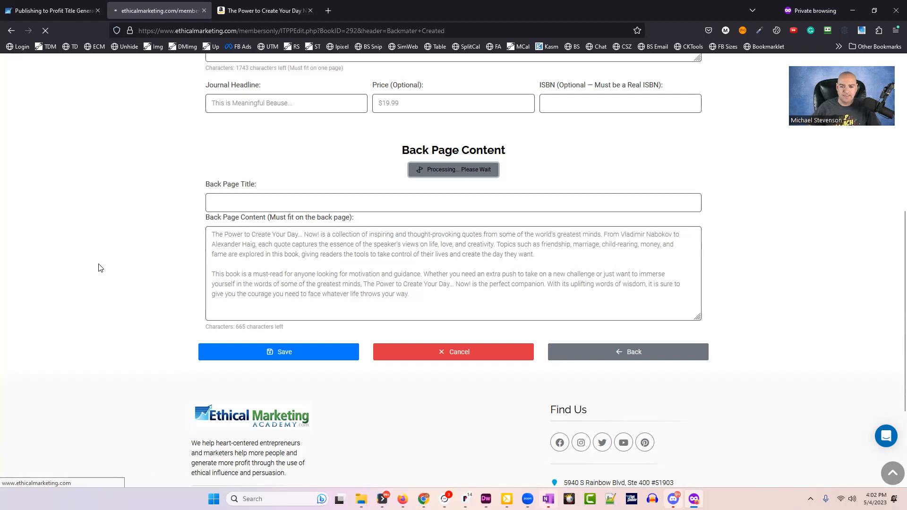
Replace the garbled character after 'Day' in the back-page blurb with '...' and save.
{"action": "scroll", "coordinate": [112, 283], "scroll_direction": "down", "scroll_amount": 8}
{"action": "scroll", "coordinate": [109, 279], "scroll_direction": "up", "scroll_amount": 1}
{"action": "left_click_drag", "start_coordinate": [286, 177], "coordinate": [126, 169]}
{"action": "left_click_drag", "start_coordinate": [211, 208], "coordinate": [425, 269]}
{"action": "left_click", "coordinate": [334, 280]}
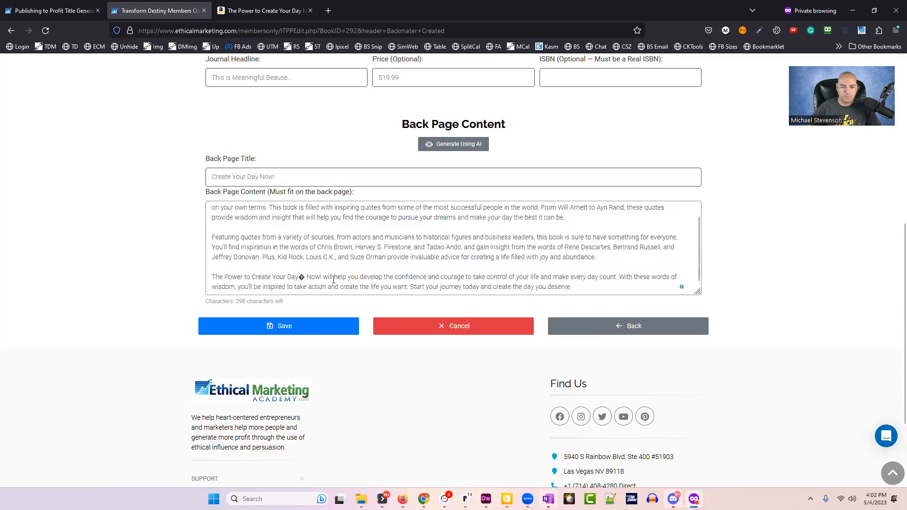
{"action": "double_click", "coordinate": [301, 277]}
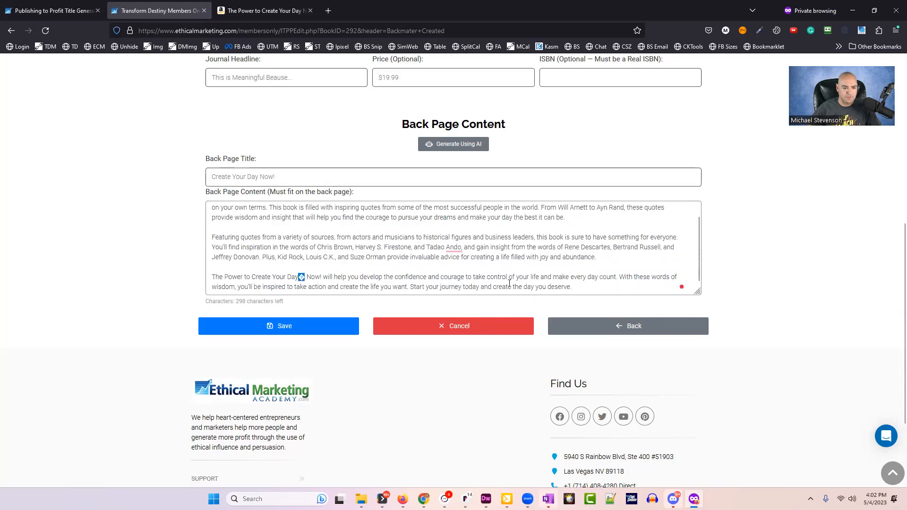
{"action": "type", "text": "..."}
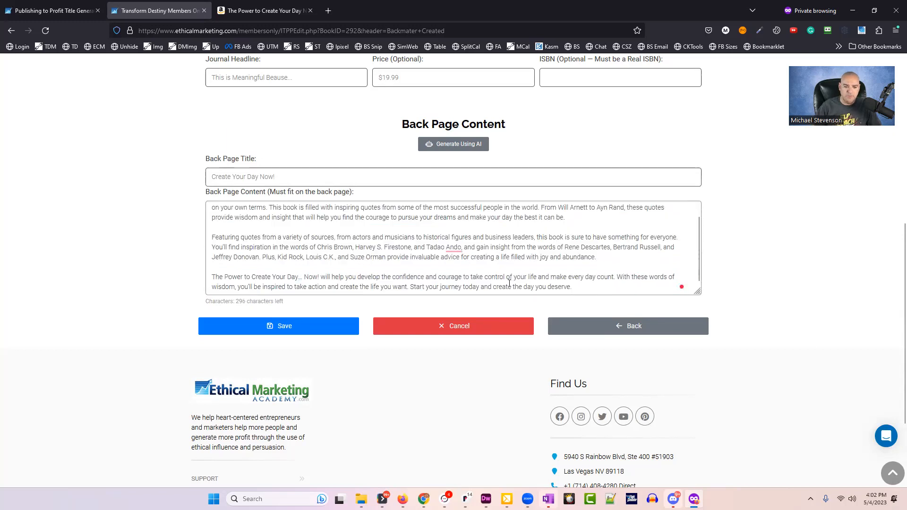
{"action": "left_click", "coordinate": [310, 325]}
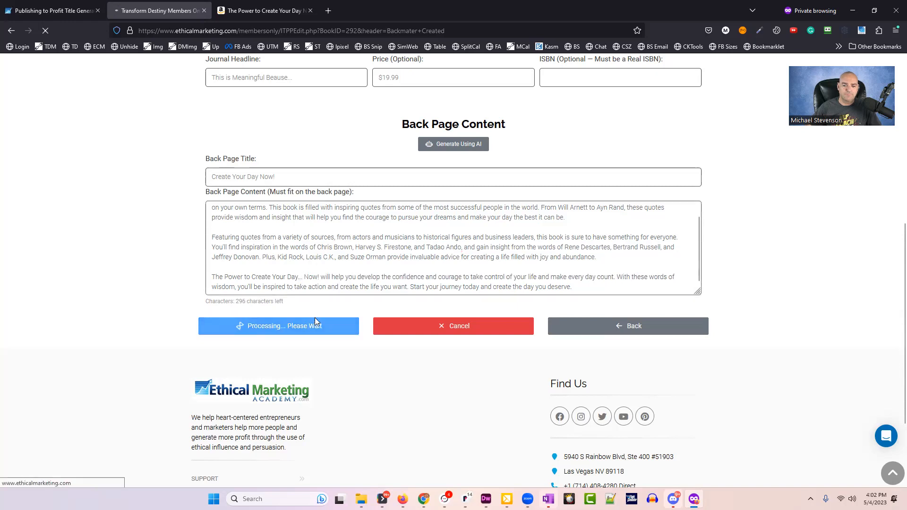
Replace the remaining garbled character between 'Day' and 'Now!' with '...' and save.
{"action": "scroll", "coordinate": [256, 414], "scroll_direction": "down", "scroll_amount": 5}
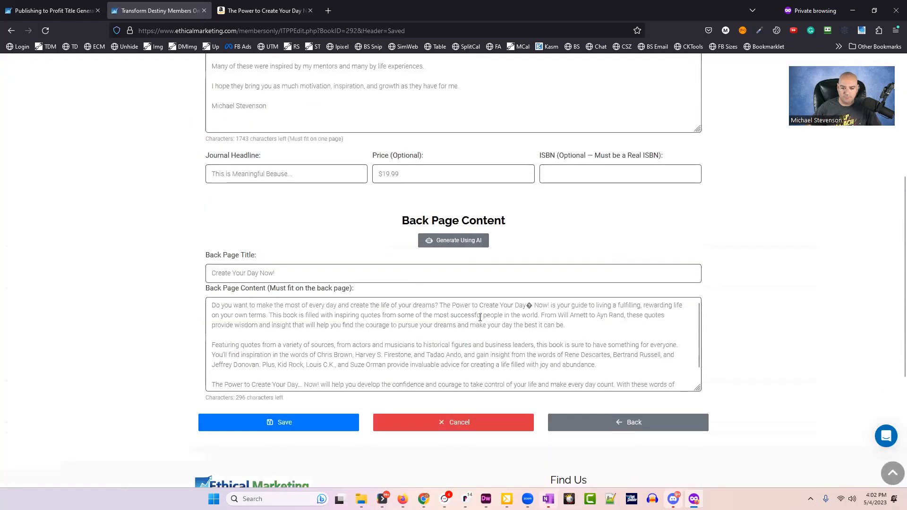
{"action": "left_click", "coordinate": [530, 308]}
{"action": "double_click", "coordinate": [531, 307]}
{"action": "type", "text": "..."}
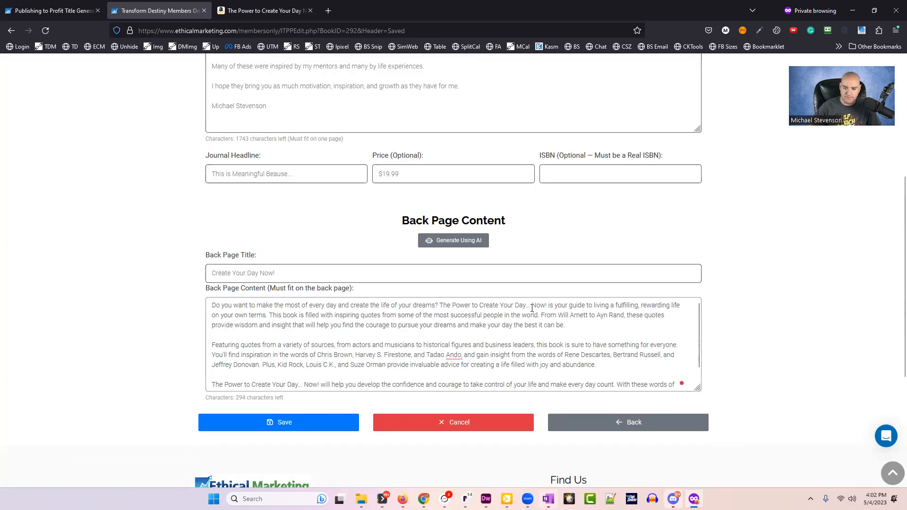
{"action": "left_click", "coordinate": [268, 423]}
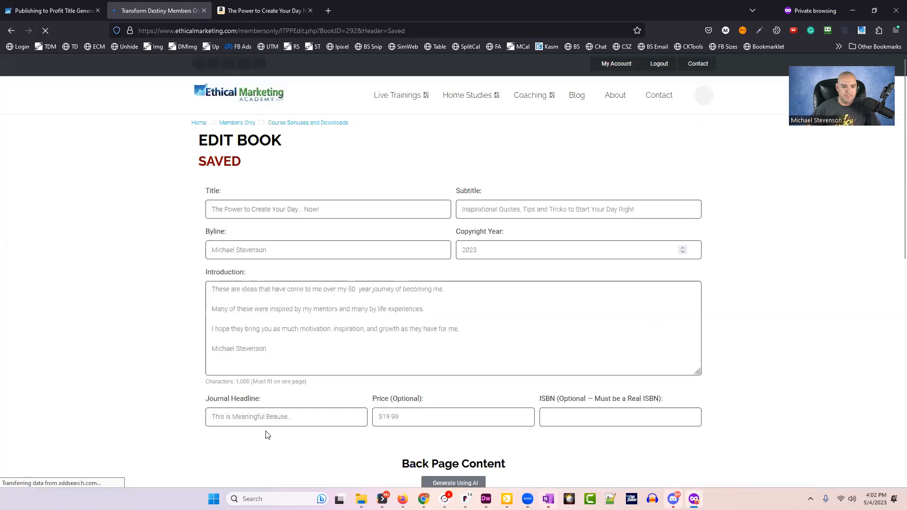
{"action": "scroll", "coordinate": [66, 342], "scroll_direction": "down", "scroll_amount": 4}
{"action": "scroll", "coordinate": [66, 342], "scroll_direction": "down", "scroll_amount": 2}
{"action": "left_click_drag", "start_coordinate": [371, 266], "coordinate": [420, 319]}
{"action": "left_click", "coordinate": [384, 315]}
{"action": "left_click_drag", "start_coordinate": [322, 307], "coordinate": [632, 328]}
{"action": "left_click", "coordinate": [401, 314]}
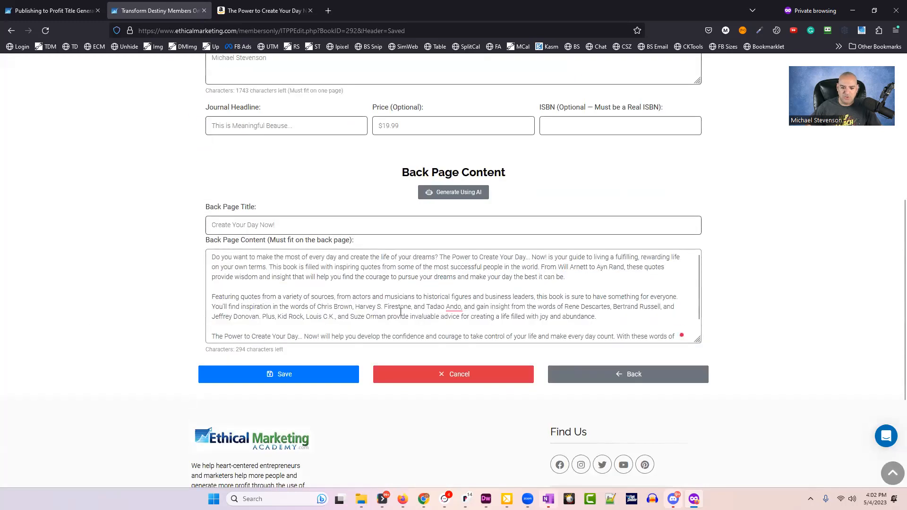
{"action": "scroll", "coordinate": [399, 315], "scroll_direction": "down", "scroll_amount": 1}
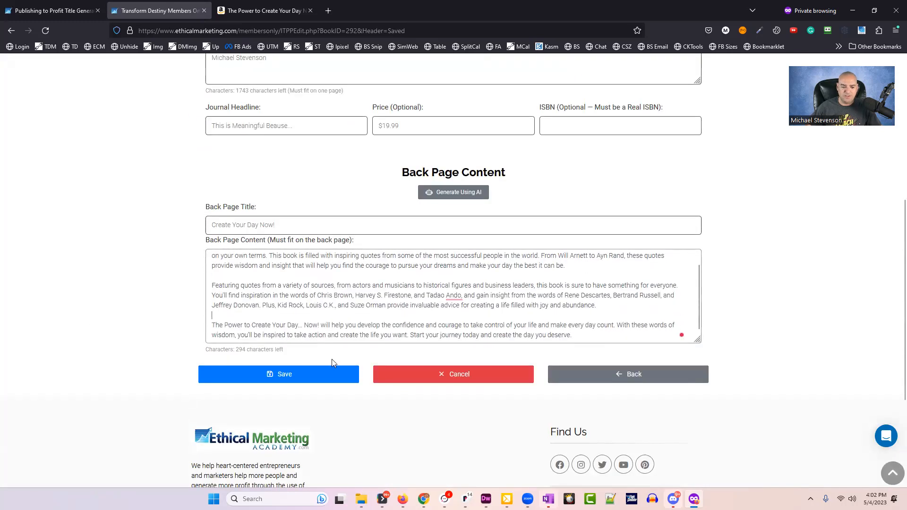
Return to the book list and open the quote book's Paperback Files downloads.
{"action": "left_click", "coordinate": [628, 377]}
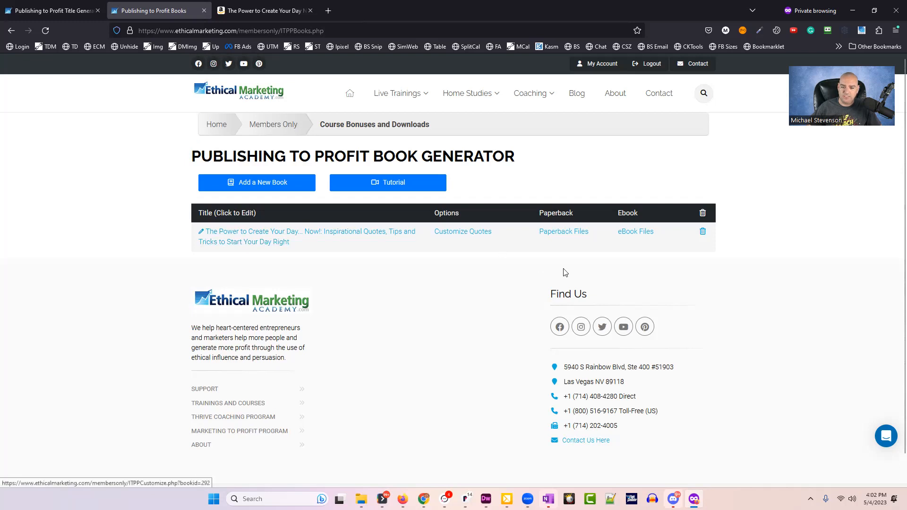
{"action": "left_click", "coordinate": [566, 233]}
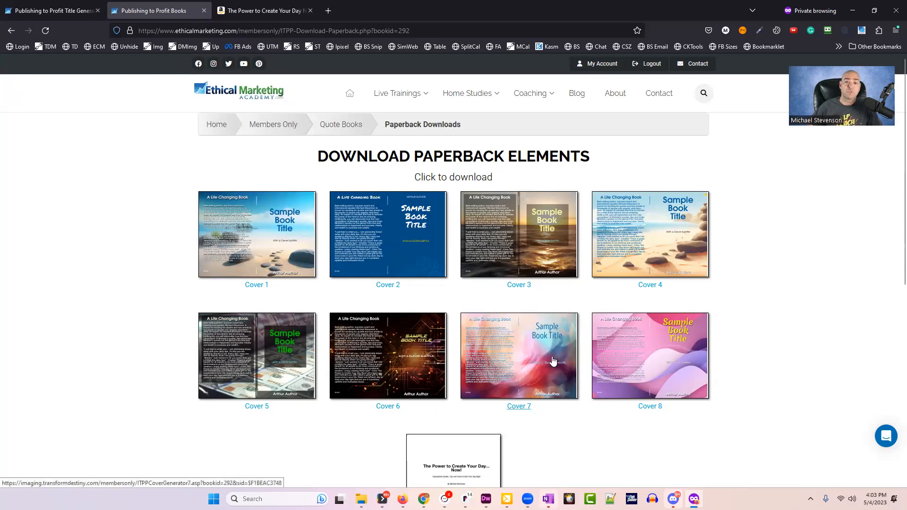
Open the Cover 1 wraparound PDF and inspect its front title, subtitle, author and back-cover blurb.
{"action": "left_click", "coordinate": [256, 249]}
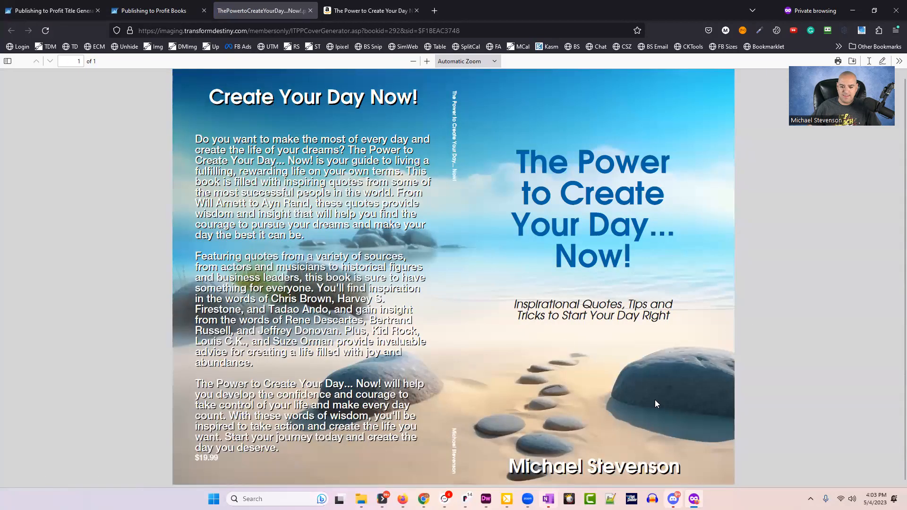
{"action": "left_click_drag", "start_coordinate": [643, 267], "coordinate": [718, 322]}
{"action": "left_click_drag", "start_coordinate": [580, 306], "coordinate": [594, 369]}
{"action": "left_click_drag", "start_coordinate": [563, 468], "coordinate": [616, 464]}
{"action": "left_click_drag", "start_coordinate": [244, 97], "coordinate": [341, 98]}
{"action": "left_click", "coordinate": [289, 137]}
{"action": "left_click_drag", "start_coordinate": [289, 137], "coordinate": [403, 434]}
{"action": "left_click", "coordinate": [401, 426]}
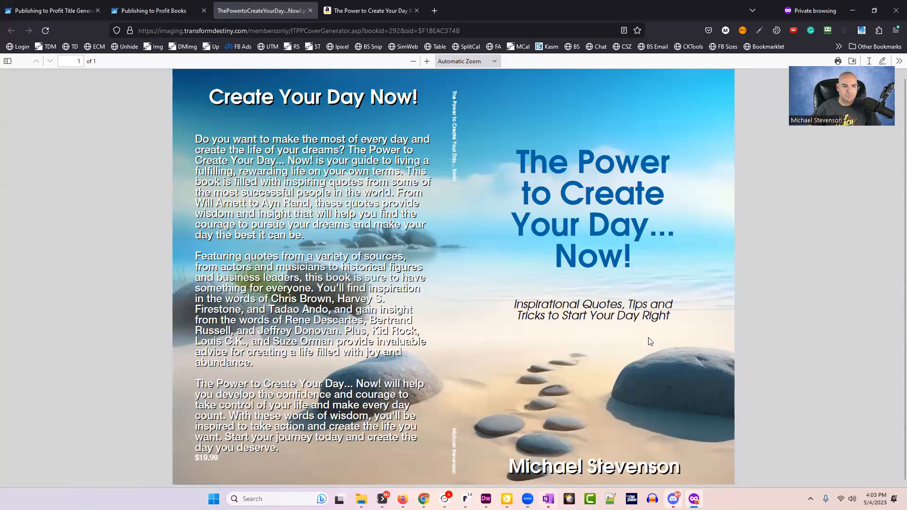
{"action": "scroll", "coordinate": [634, 330], "scroll_direction": "up", "scroll_amount": 1}
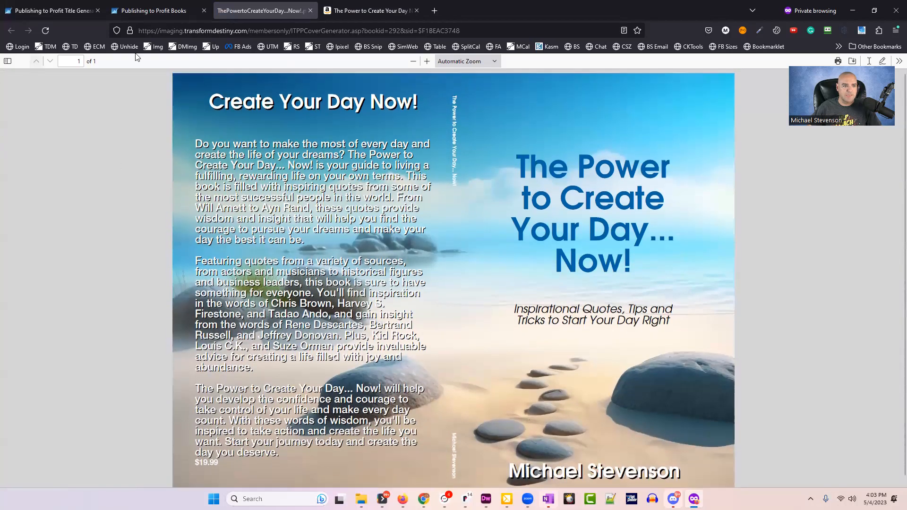
Go back to Create Your Own Quote Books' paperback files and open the Interior PDF.
{"action": "left_click", "coordinate": [204, 11]}
{"action": "left_click", "coordinate": [79, 14]}
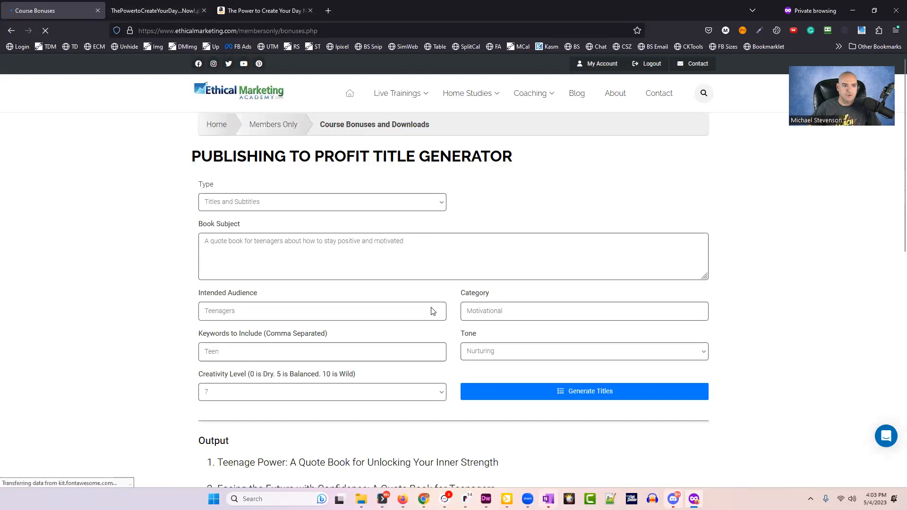
{"action": "left_click", "coordinate": [295, 279]}
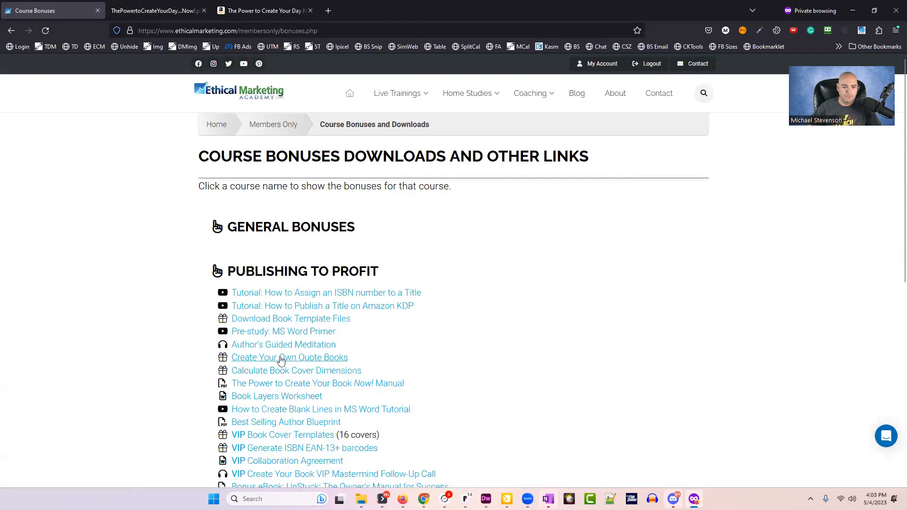
{"action": "left_click", "coordinate": [287, 362]}
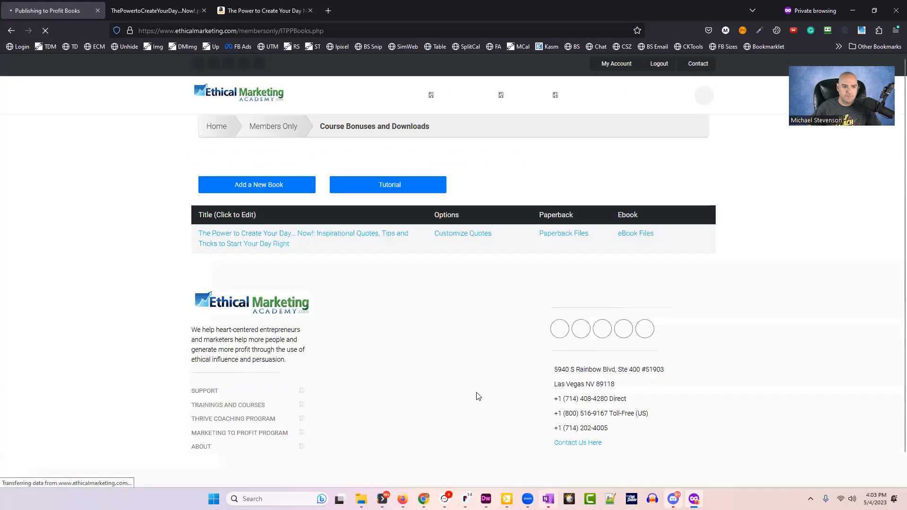
{"action": "scroll", "coordinate": [561, 231], "scroll_direction": "down", "scroll_amount": 1}
{"action": "left_click", "coordinate": [566, 202]}
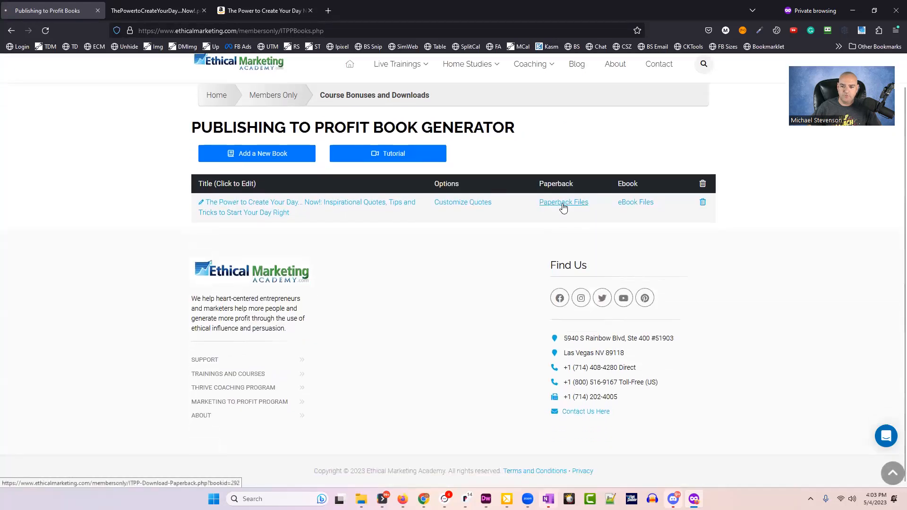
{"action": "scroll", "coordinate": [539, 408], "scroll_direction": "down", "scroll_amount": 5}
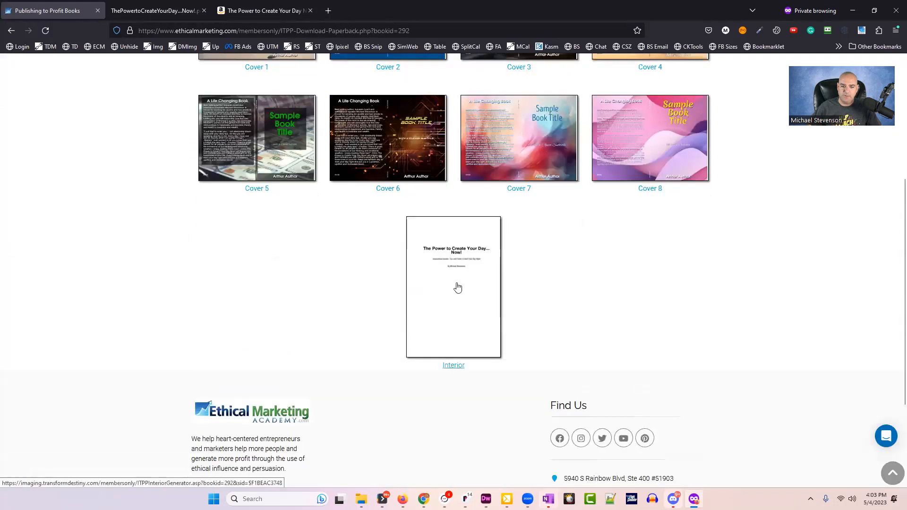
{"action": "left_click", "coordinate": [449, 306]}
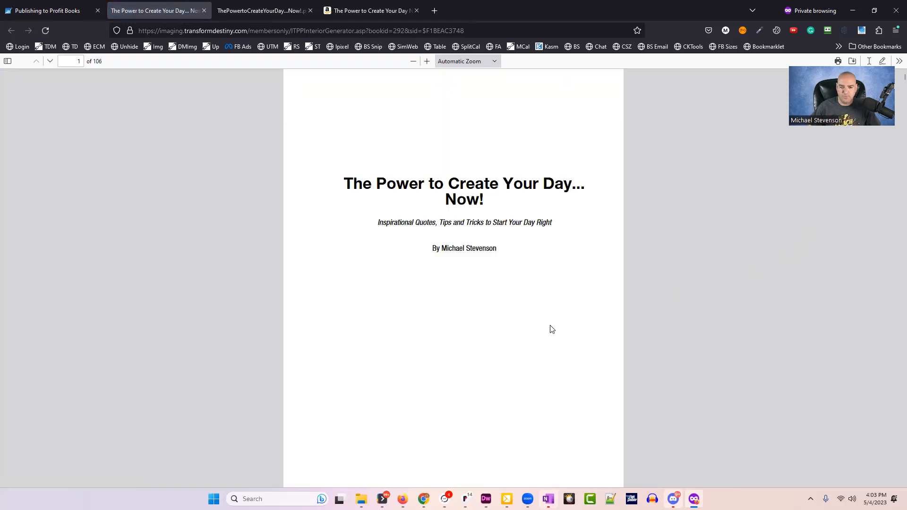
Inspect the interior's title page, page 2 and Introduction text.
{"action": "left_click_drag", "start_coordinate": [427, 187], "coordinate": [477, 298]}
{"action": "left_click", "coordinate": [475, 293]}
{"action": "scroll", "coordinate": [474, 290], "scroll_direction": "down", "scroll_amount": 8}
{"action": "left_click_drag", "start_coordinate": [334, 150], "coordinate": [447, 383]}
{"action": "left_click", "coordinate": [447, 383]}
{"action": "scroll", "coordinate": [451, 362], "scroll_direction": "down", "scroll_amount": 8}
{"action": "left_click_drag", "start_coordinate": [335, 267], "coordinate": [424, 371]}
{"action": "left_click", "coordinate": [424, 370]}
{"action": "scroll", "coordinate": [425, 364], "scroll_direction": "down", "scroll_amount": 6}
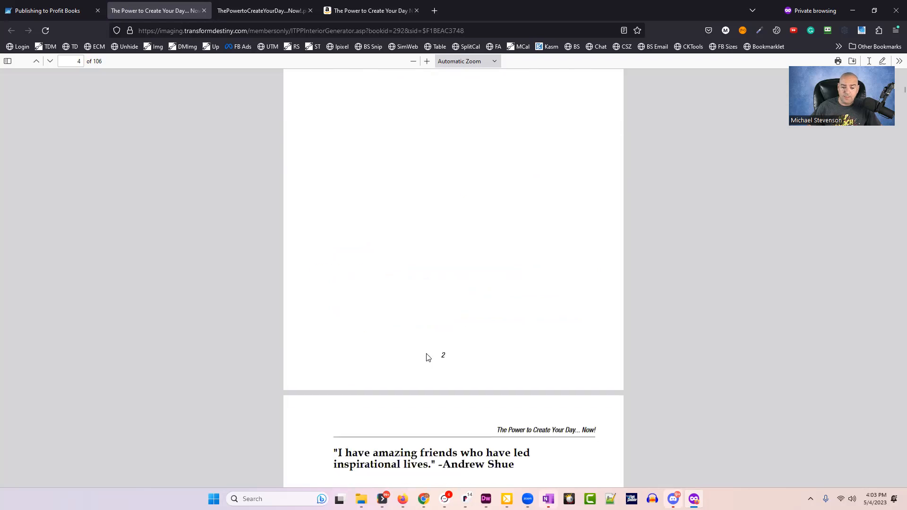
{"action": "scroll", "coordinate": [427, 358], "scroll_direction": "down", "scroll_amount": 6}
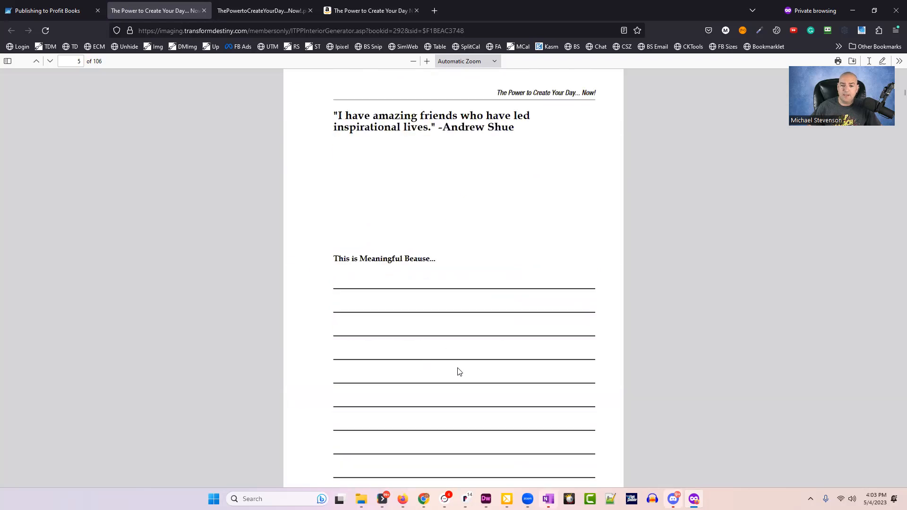
Check the first quote page's heading, jump to the final page, and close the PDF.
{"action": "left_click_drag", "start_coordinate": [337, 261], "coordinate": [446, 262]}
{"action": "left_click", "coordinate": [355, 259]}
{"action": "left_click_drag", "start_coordinate": [335, 260], "coordinate": [448, 271]}
{"action": "left_click", "coordinate": [448, 265]}
{"action": "scroll", "coordinate": [457, 292], "scroll_direction": "down", "scroll_amount": 10}
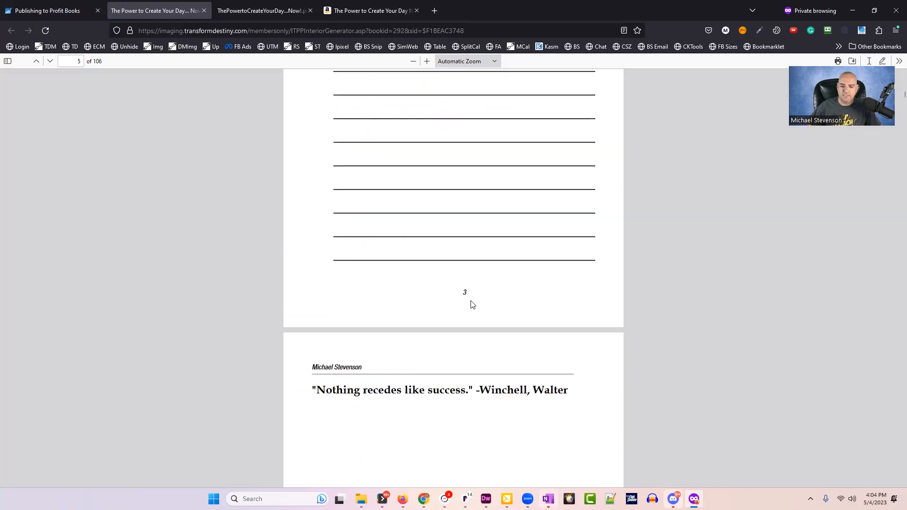
{"action": "scroll", "coordinate": [477, 293], "scroll_direction": "down", "scroll_amount": 15}
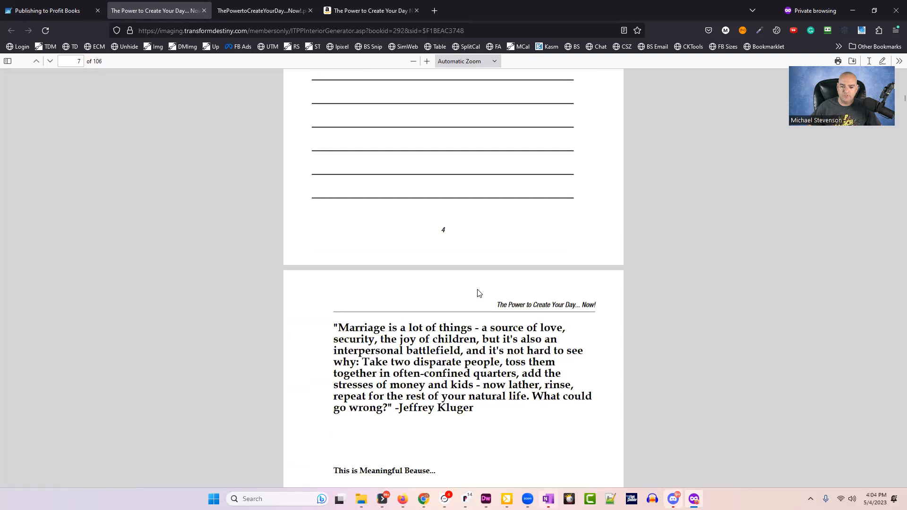
{"action": "scroll", "coordinate": [476, 295], "scroll_direction": "down", "scroll_amount": 20}
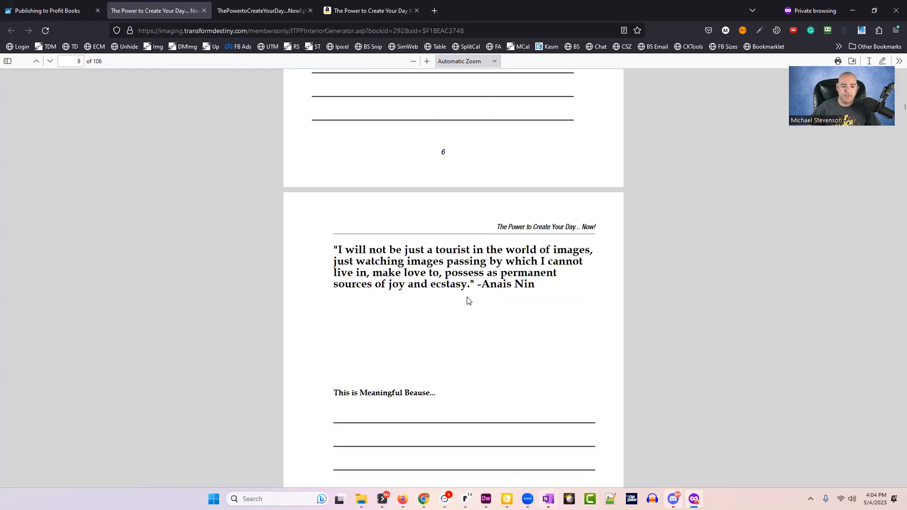
{"action": "scroll", "coordinate": [466, 300], "scroll_direction": "down", "scroll_amount": 20}
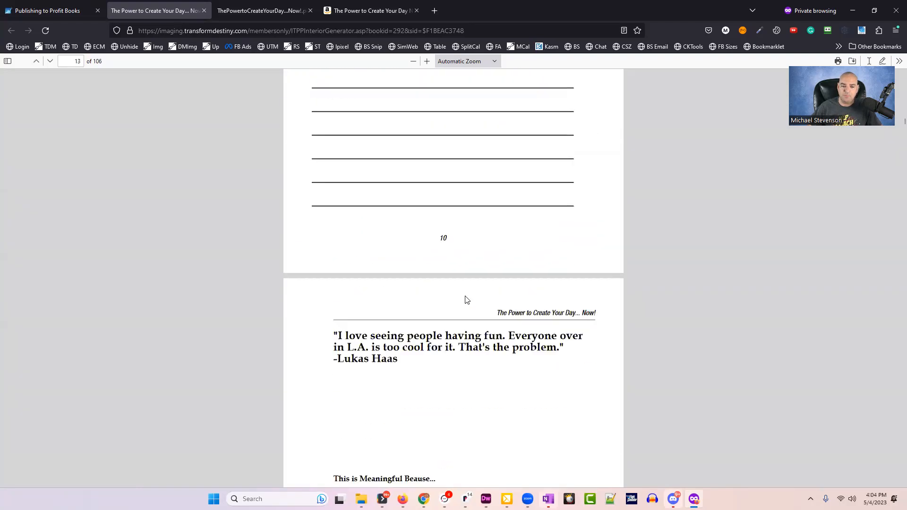
{"action": "key", "text": "End"}
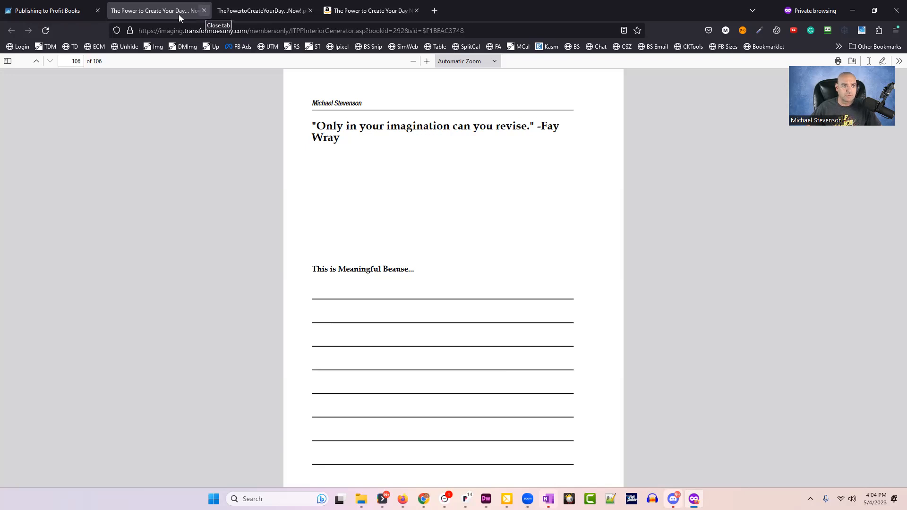
{"action": "left_click", "coordinate": [204, 10]}
Go back to the Quote Books list and open the quote book's eBook Files page.
{"action": "scroll", "coordinate": [594, 340], "scroll_direction": "up", "scroll_amount": 4}
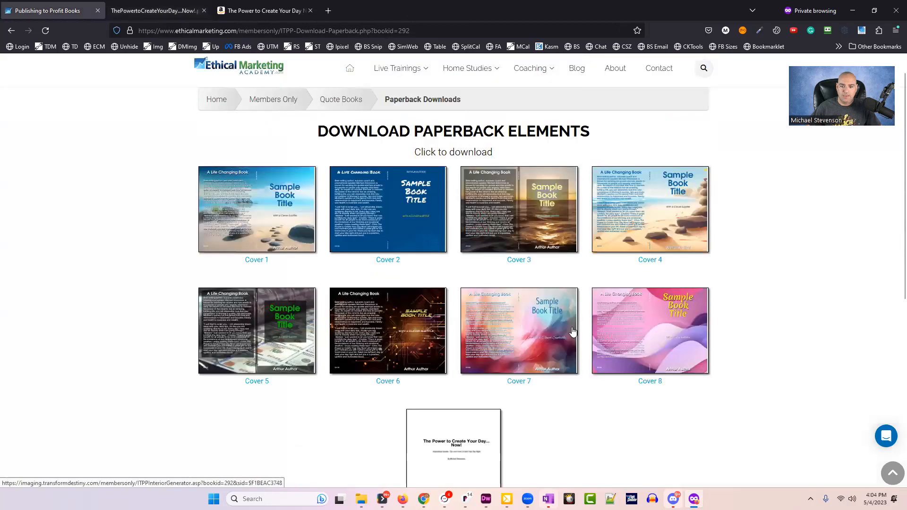
{"action": "scroll", "coordinate": [286, 146], "scroll_direction": "down", "scroll_amount": 3}
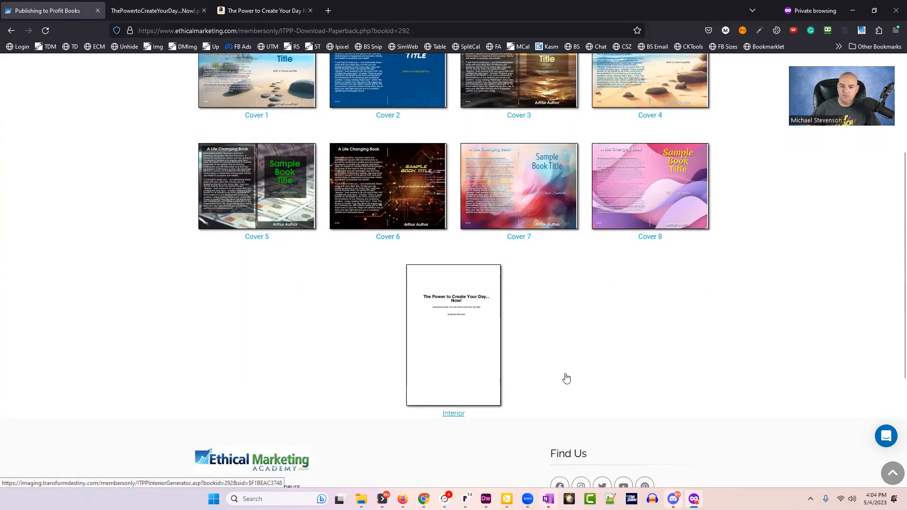
{"action": "scroll", "coordinate": [520, 331], "scroll_direction": "up", "scroll_amount": 1}
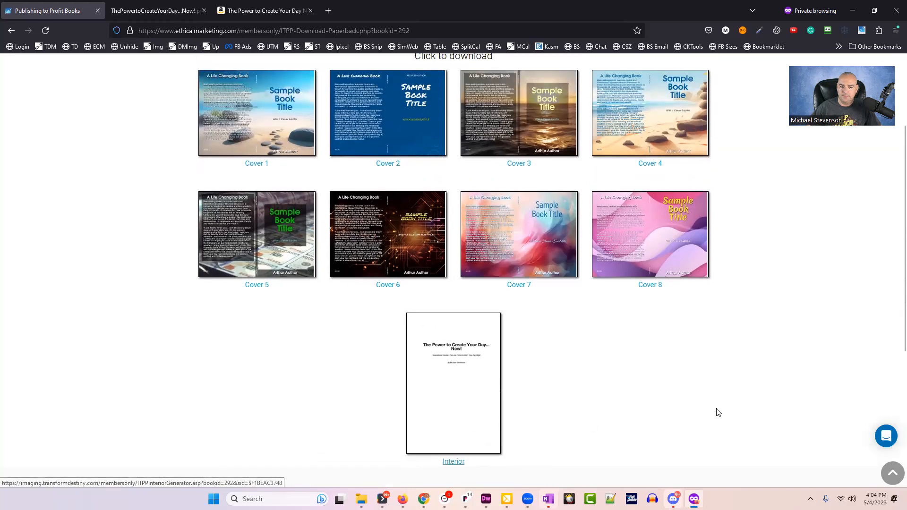
{"action": "scroll", "coordinate": [582, 329], "scroll_direction": "up", "scroll_amount": 3}
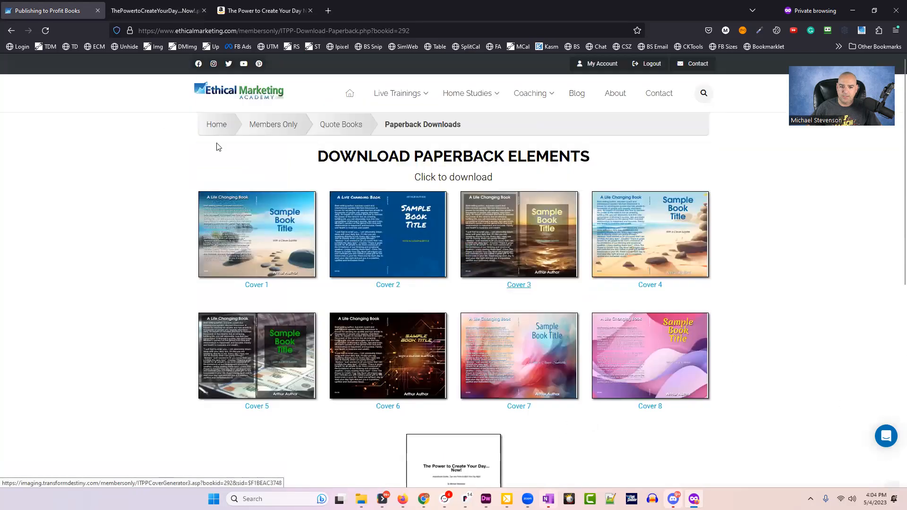
{"action": "left_click", "coordinate": [332, 128]}
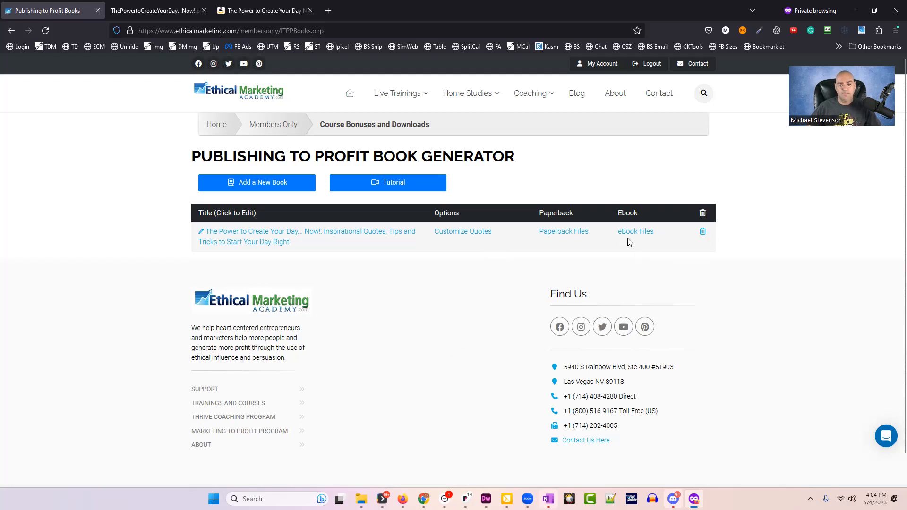
{"action": "left_click", "coordinate": [642, 238]}
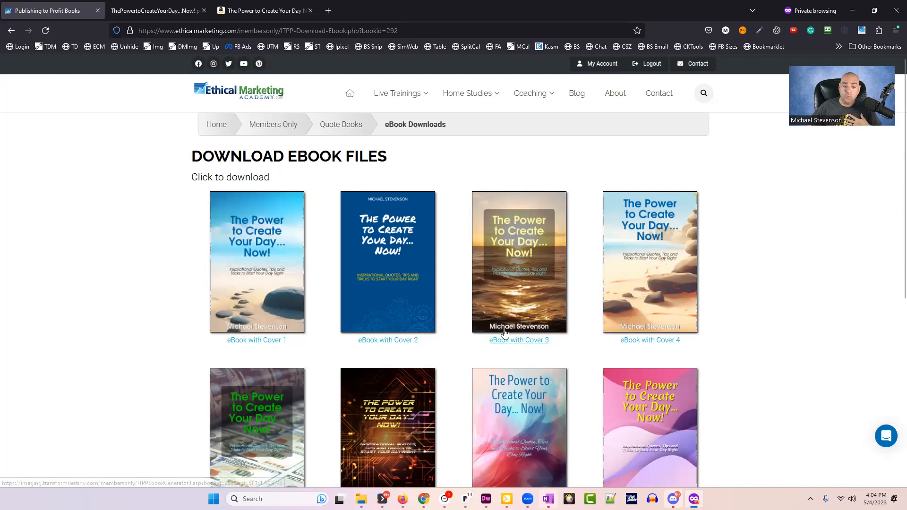
Preview the 105-page eBook with Cover 4 PDF, then close it.
{"action": "scroll", "coordinate": [501, 333], "scroll_direction": "down", "scroll_amount": 2}
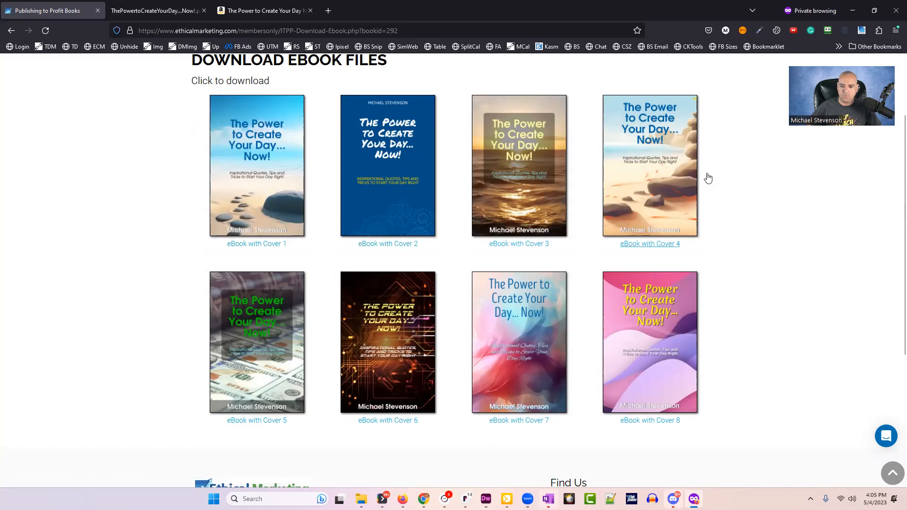
{"action": "left_click", "coordinate": [661, 179]}
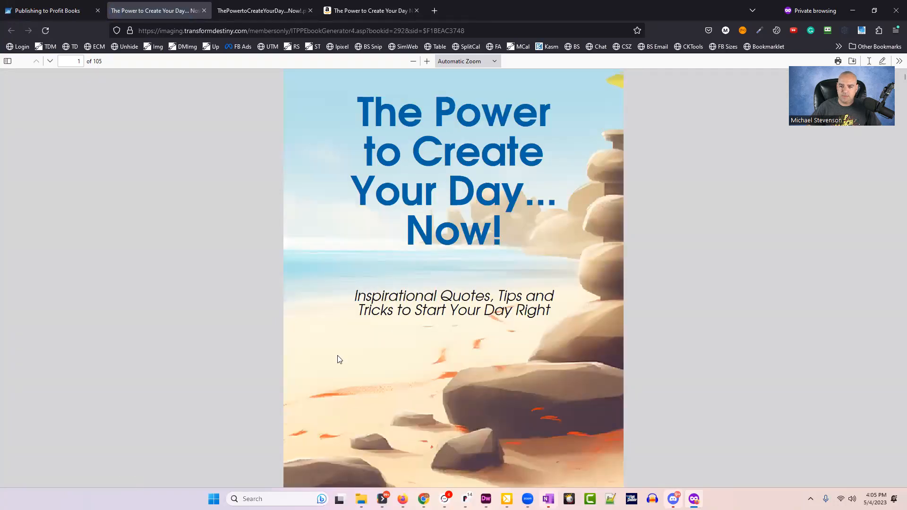
{"action": "scroll", "coordinate": [579, 335], "scroll_direction": "down", "scroll_amount": 15}
{"action": "scroll", "coordinate": [589, 326], "scroll_direction": "down", "scroll_amount": 20}
{"action": "scroll", "coordinate": [588, 307], "scroll_direction": "down", "scroll_amount": 10}
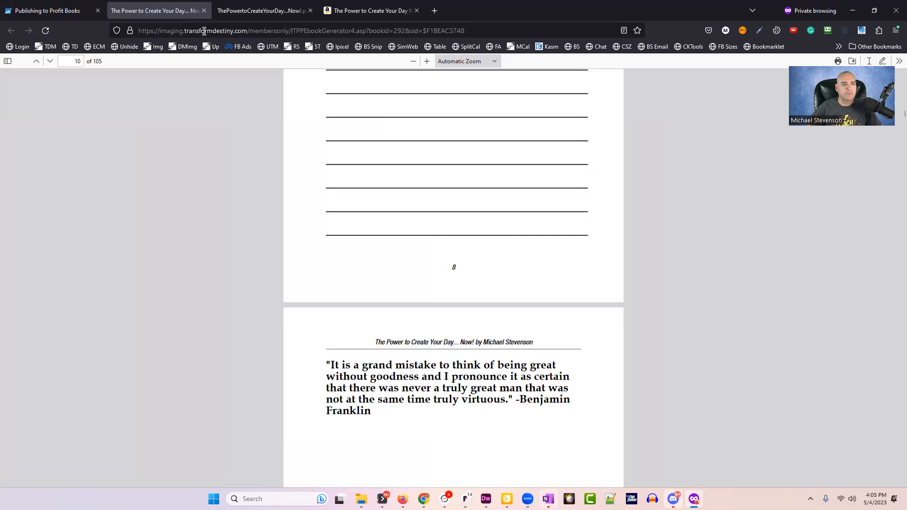
{"action": "left_click", "coordinate": [202, 11]}
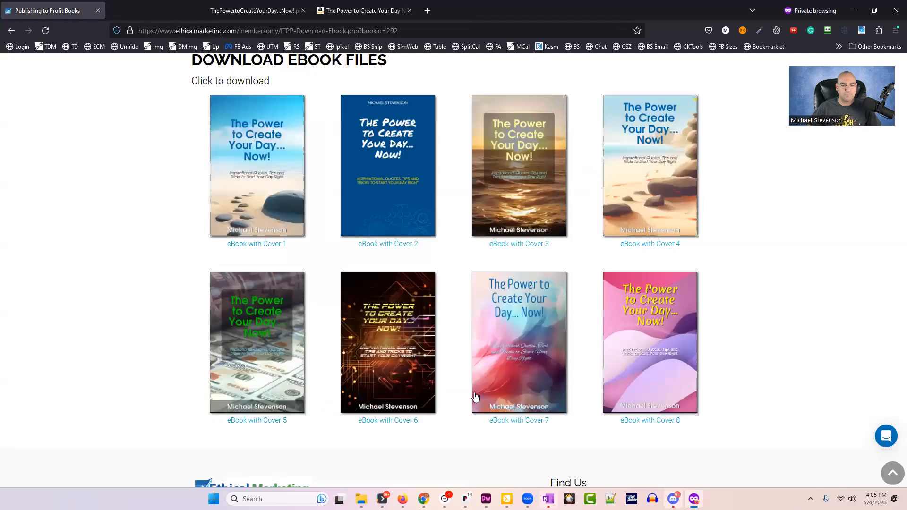
Return to the Quote Books list, start deleting the book, then cancel to keep it.
{"action": "left_click", "coordinate": [330, 124]}
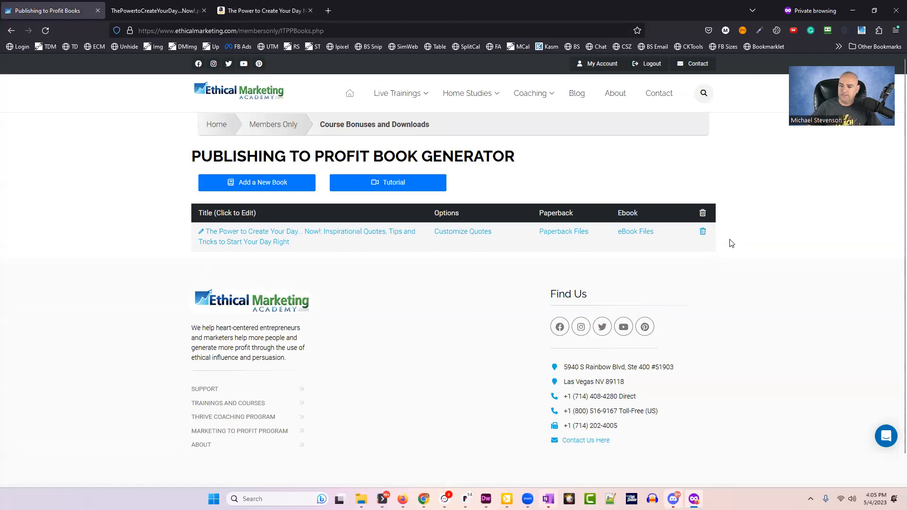
{"action": "left_click", "coordinate": [703, 231]}
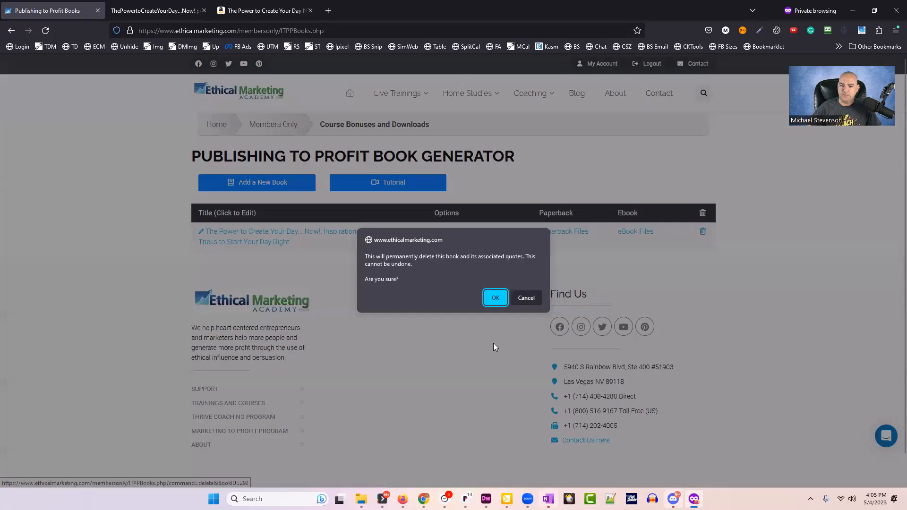
{"action": "left_click", "coordinate": [526, 297]}
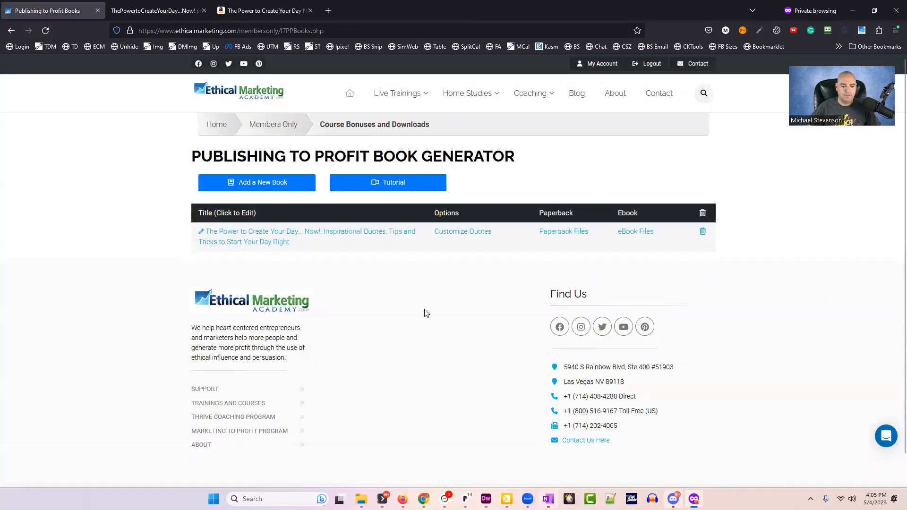